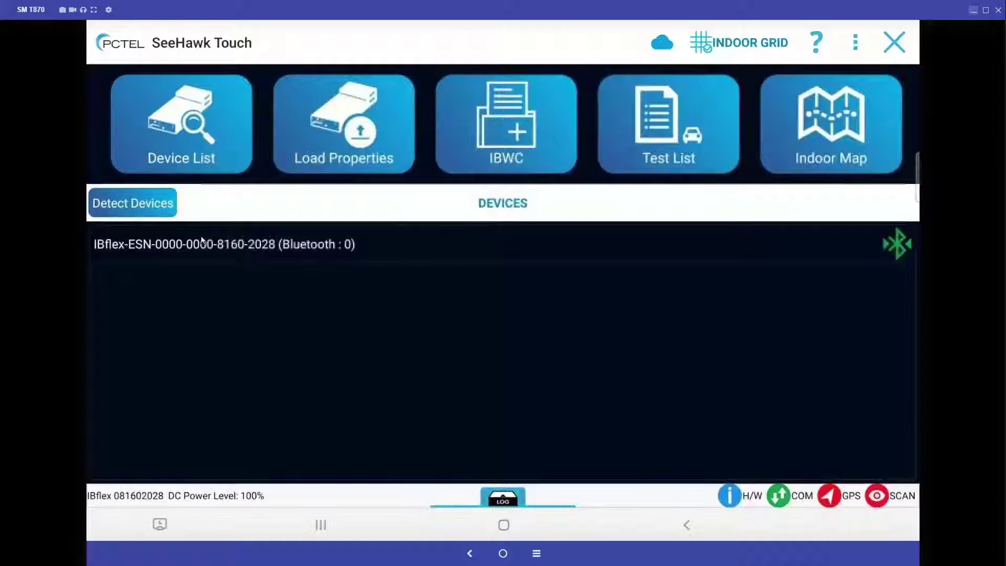
Open the connected IBflex scanner and start a uniform custom channel setup for the P25 protocol
click(230, 255)
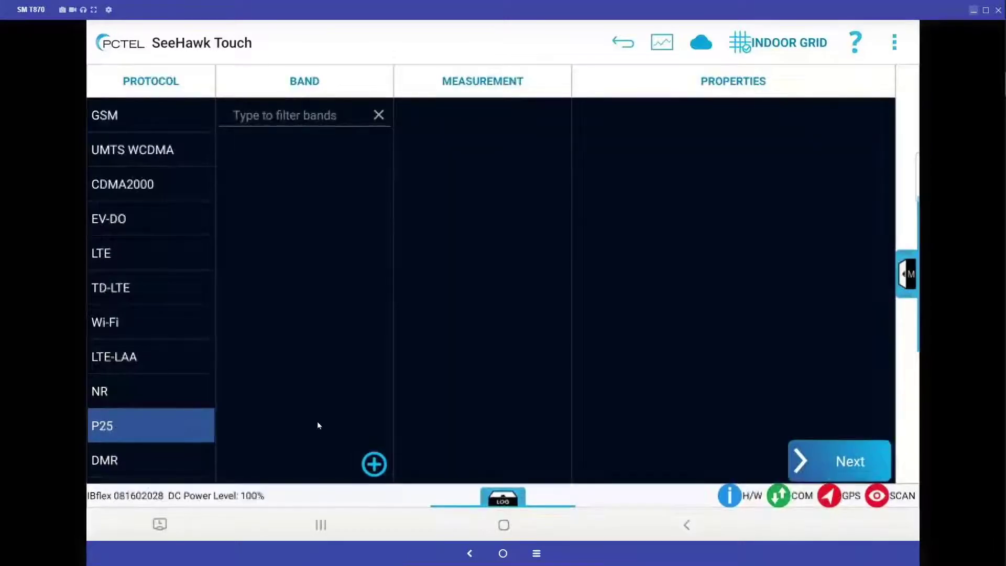
click(374, 464)
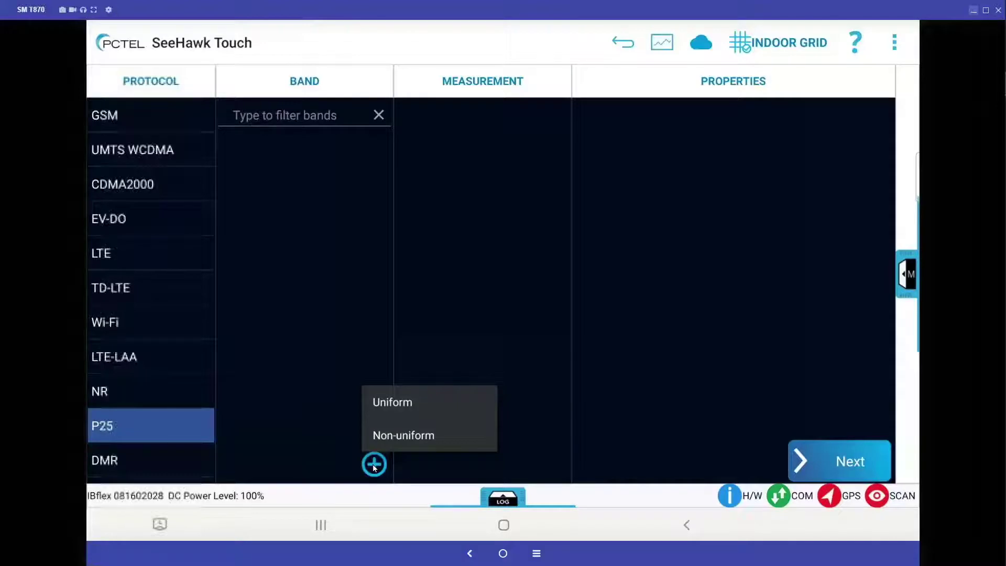
click(426, 404)
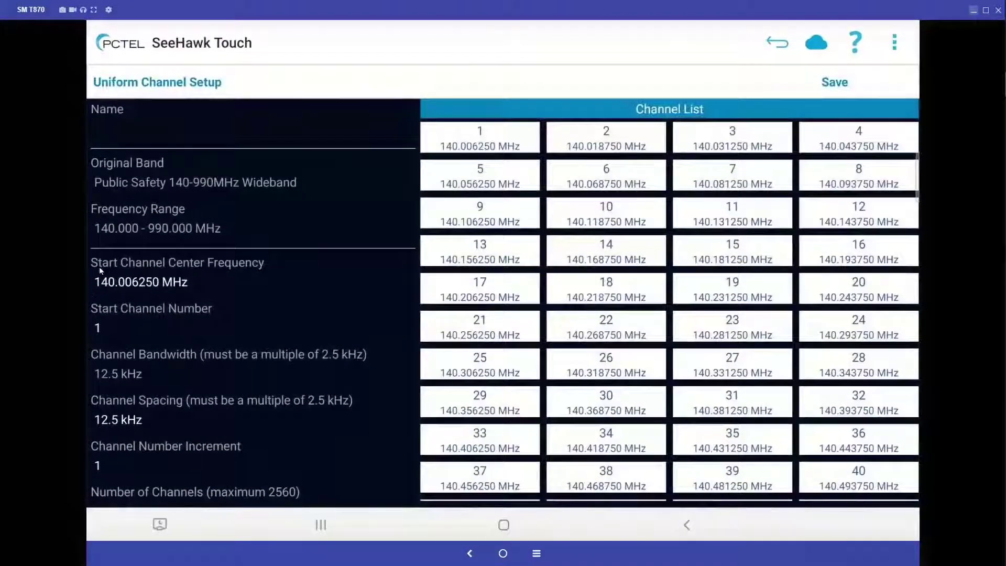
Set the uniform setup's start channel center frequency to 850 MHz and its channel spacing to 50 kHz
click(143, 284)
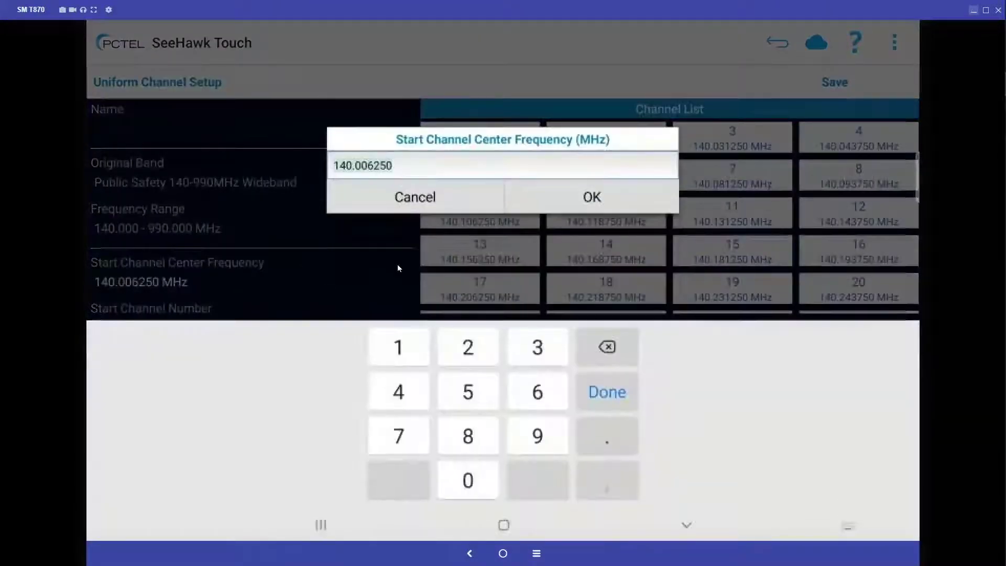
text(850)
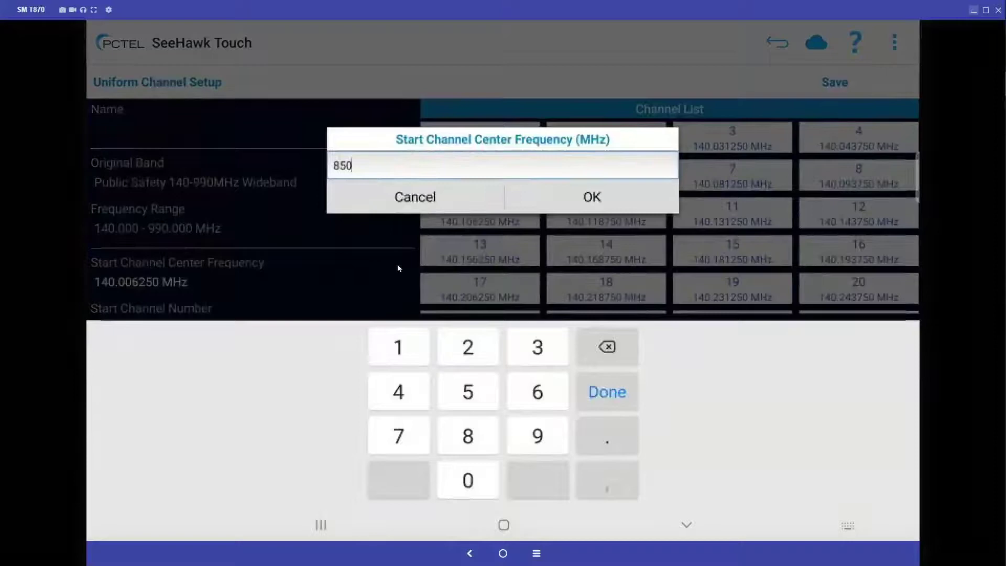
click(603, 201)
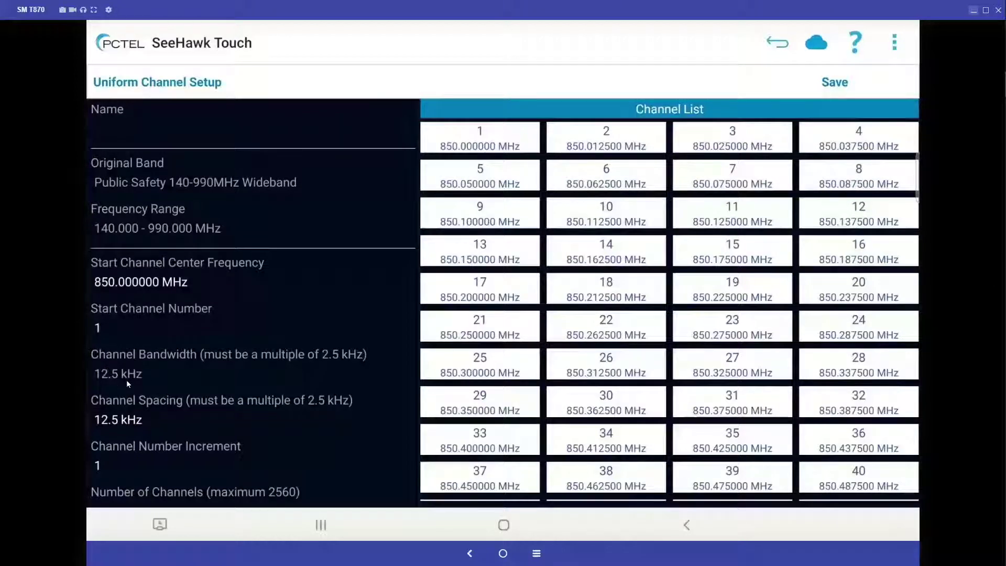
click(122, 422)
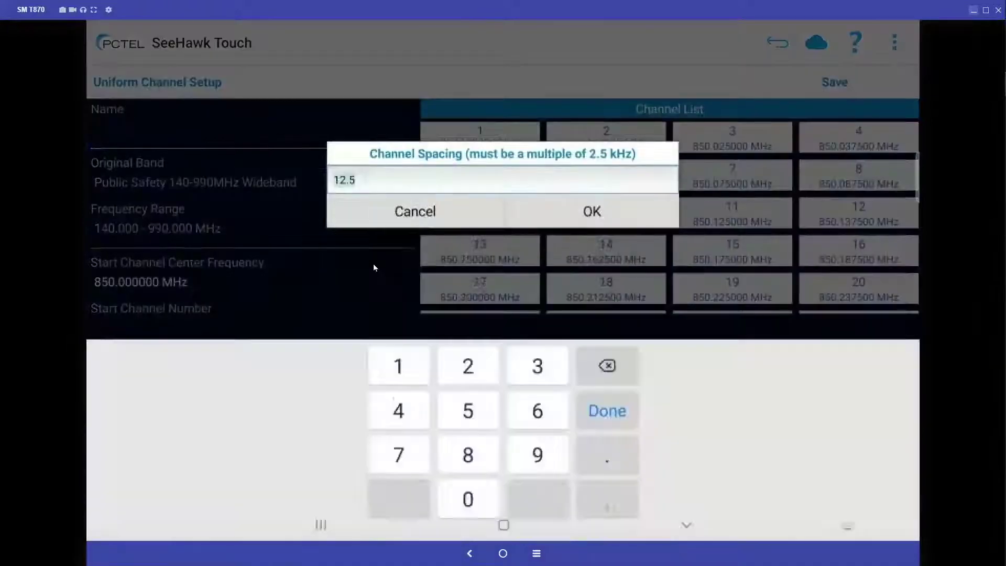
text(50)
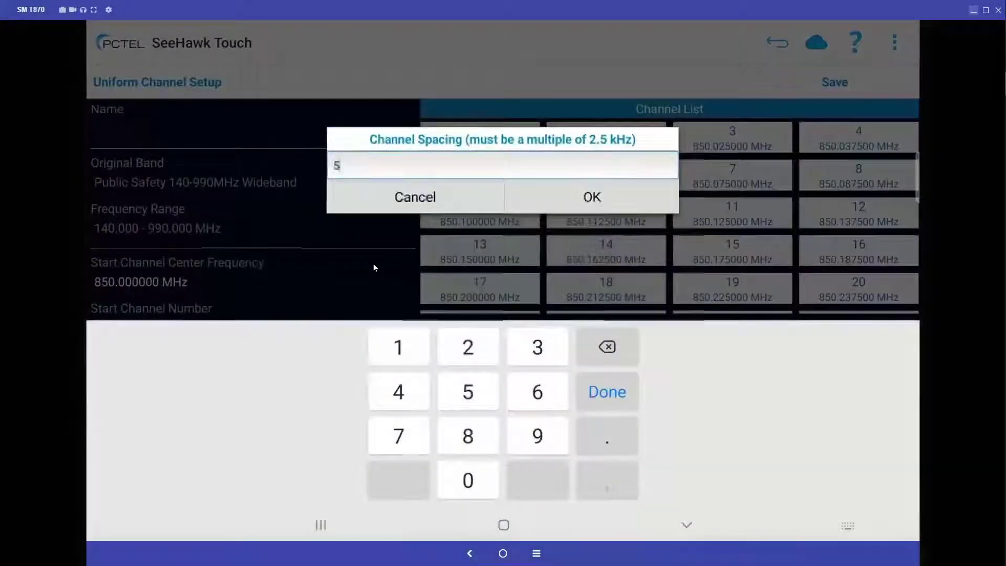
click(590, 196)
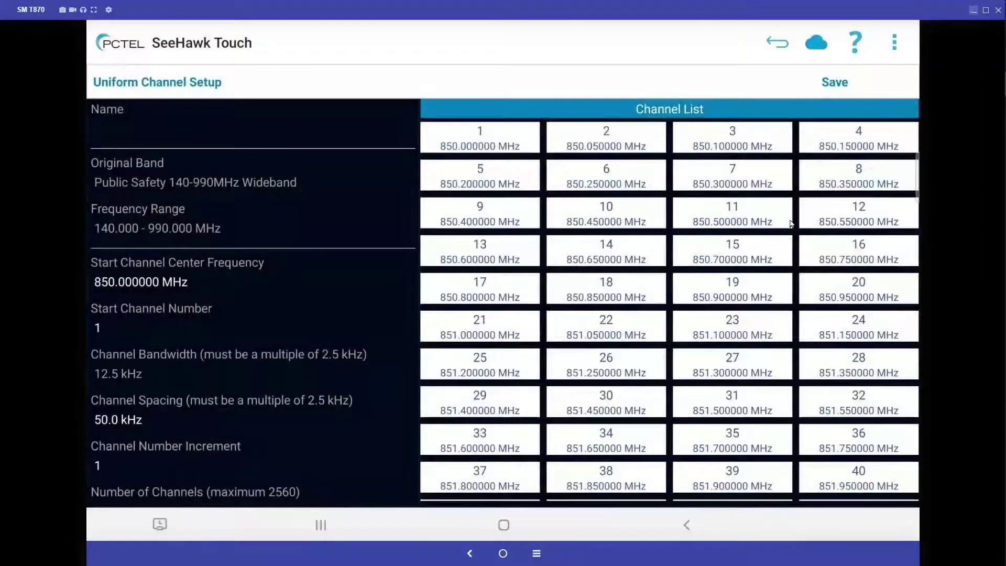
Review the generated uniform channel list, and leave the setup by discarding its changes
scroll(203, 359, down, 1)
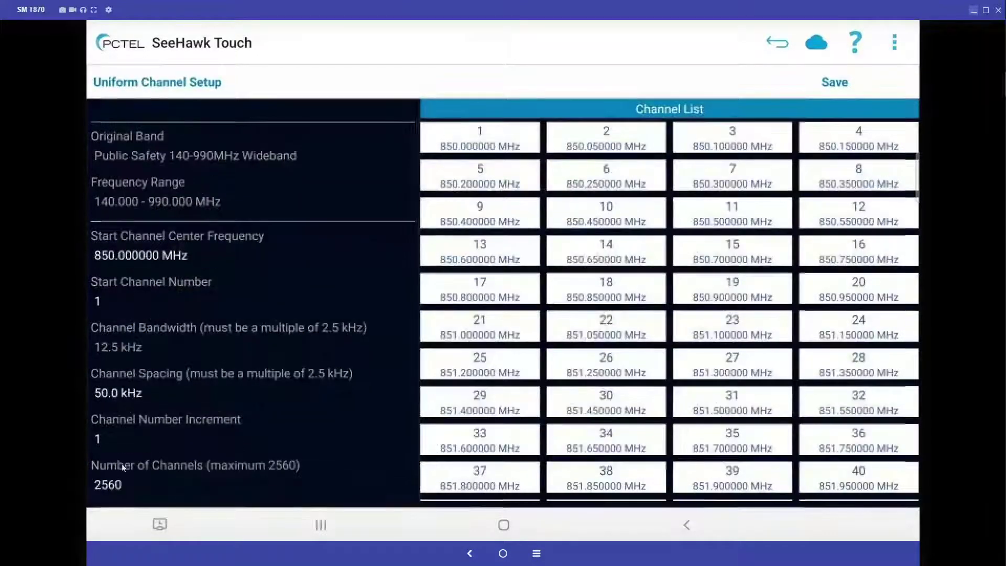
scroll(701, 237, down, 15)
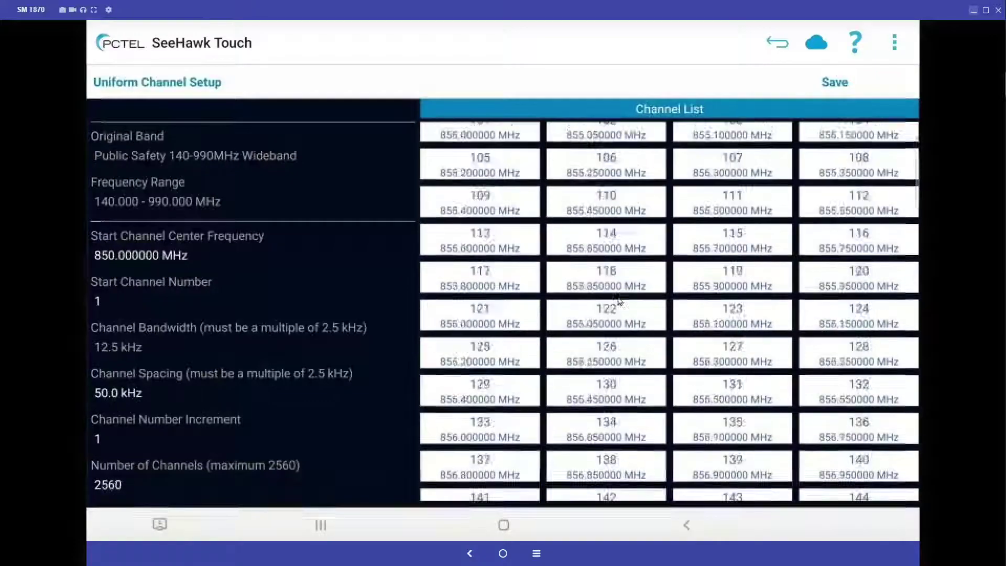
scroll(609, 300, down, 2)
click(776, 42)
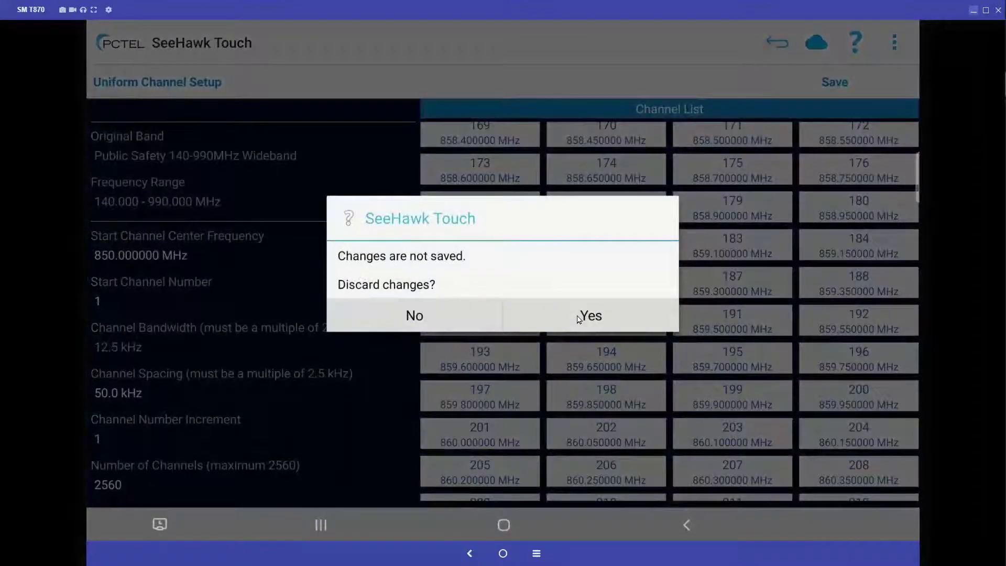
click(579, 317)
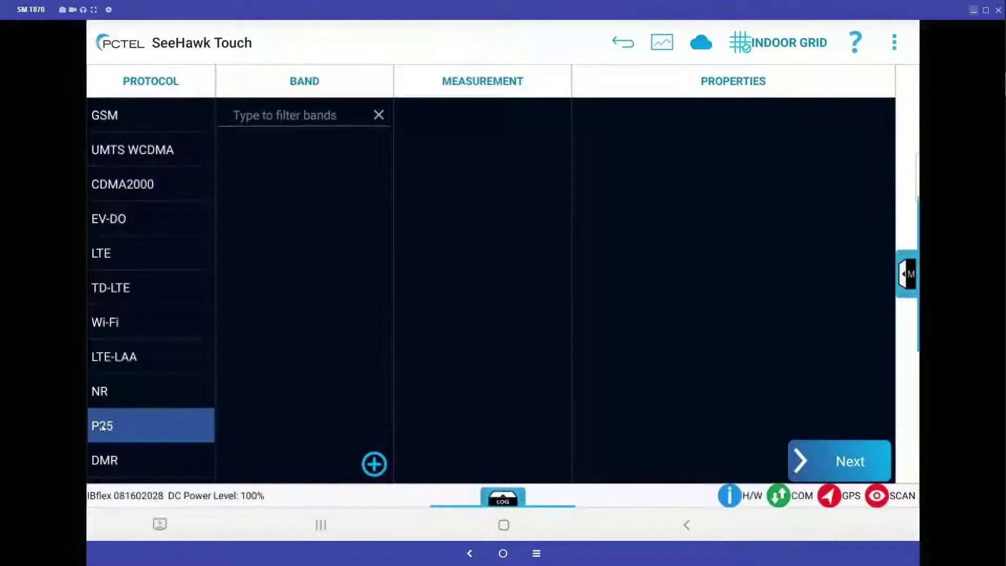
Start a non-uniform P25 channel setup and add channel 1 with a center frequency of 938.45 MHz
click(378, 466)
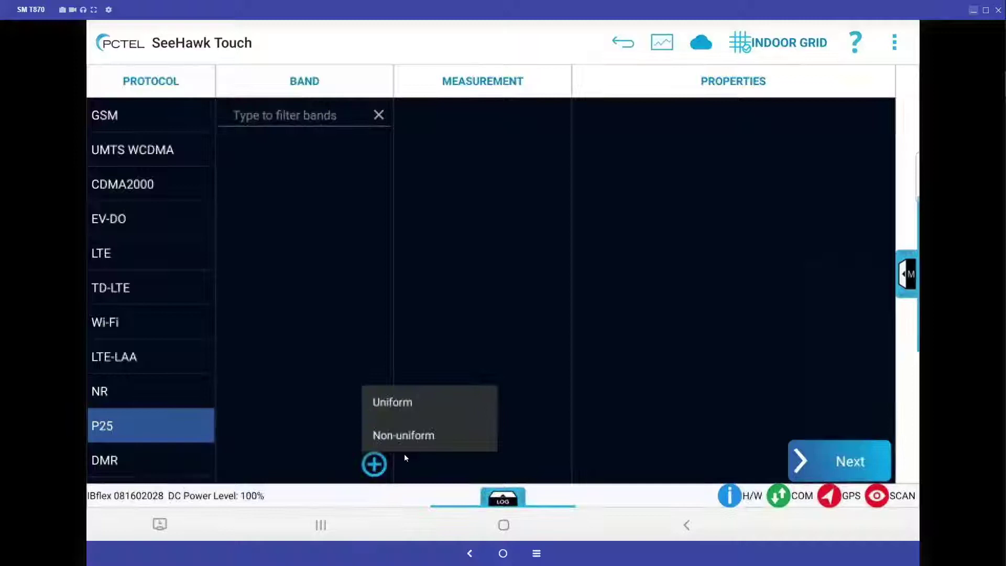
click(414, 438)
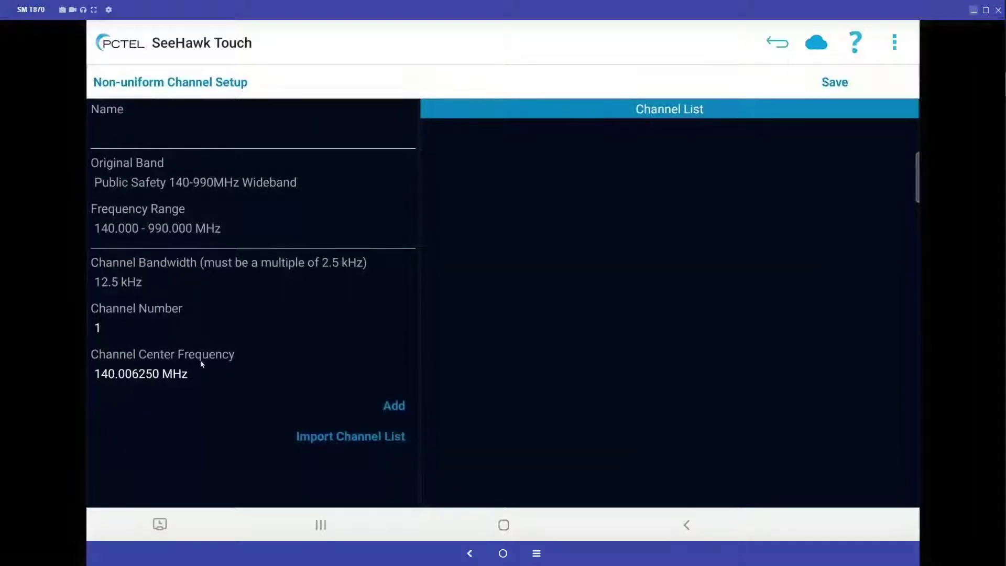
click(128, 373)
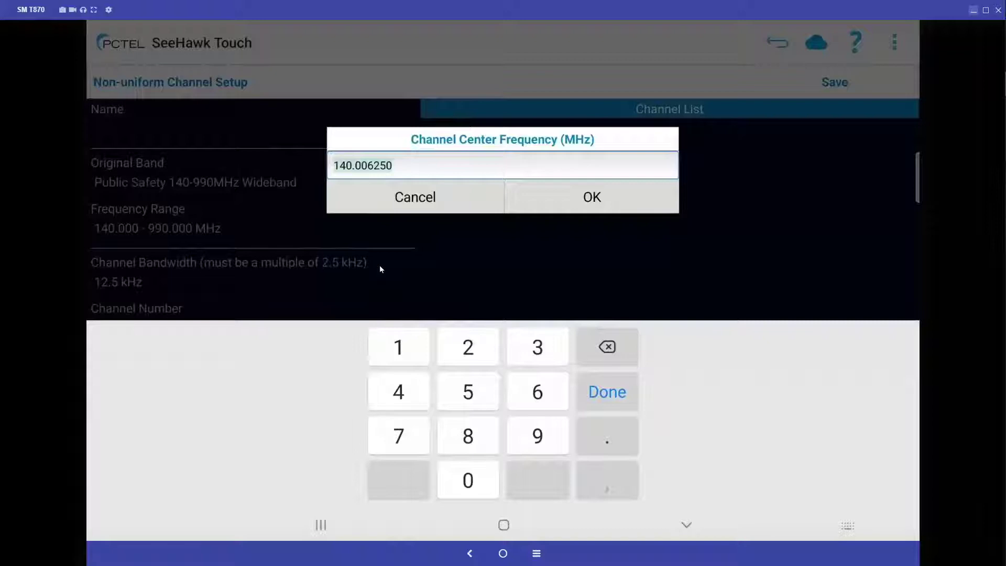
text(938)
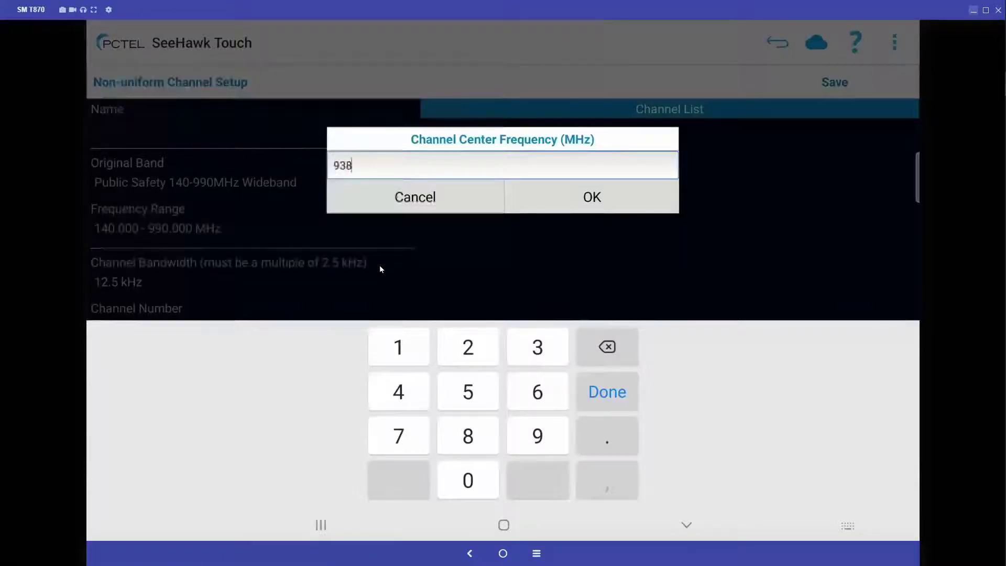
text(.)
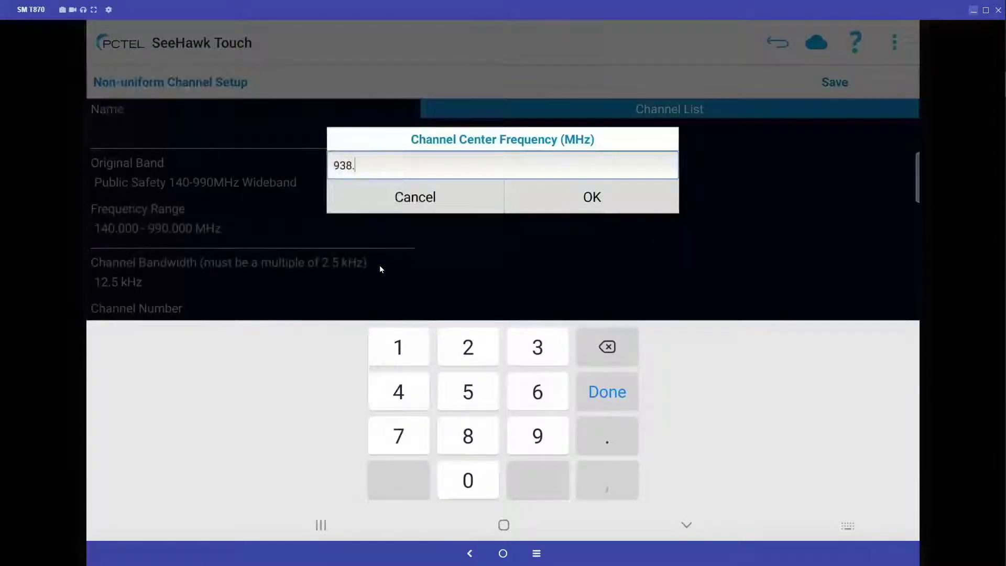
text(45)
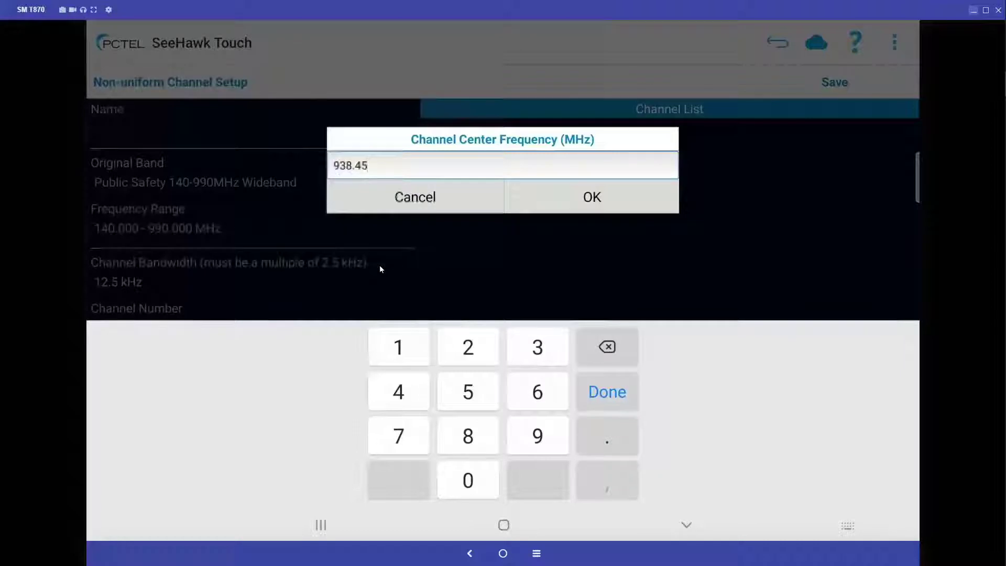
click(590, 197)
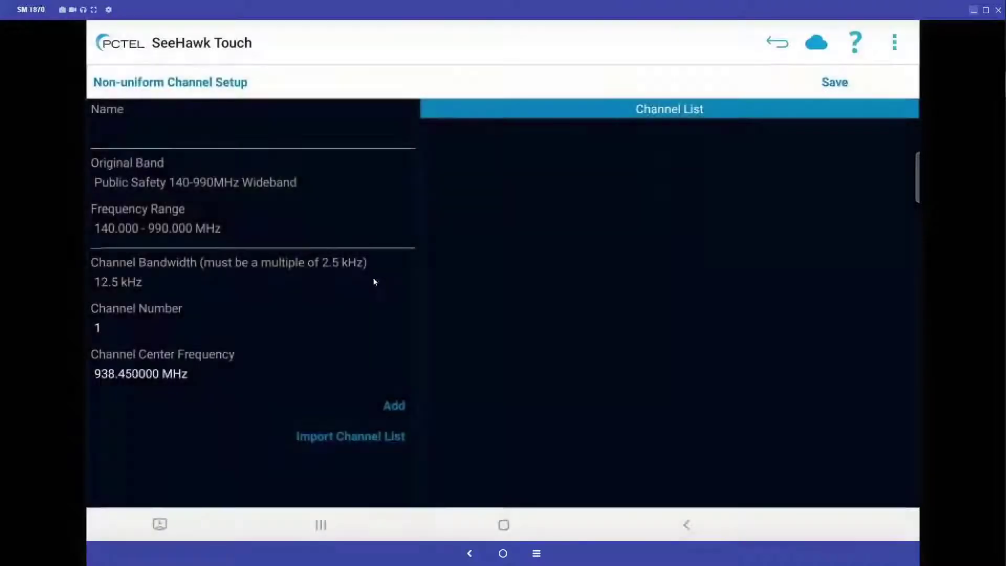
click(392, 404)
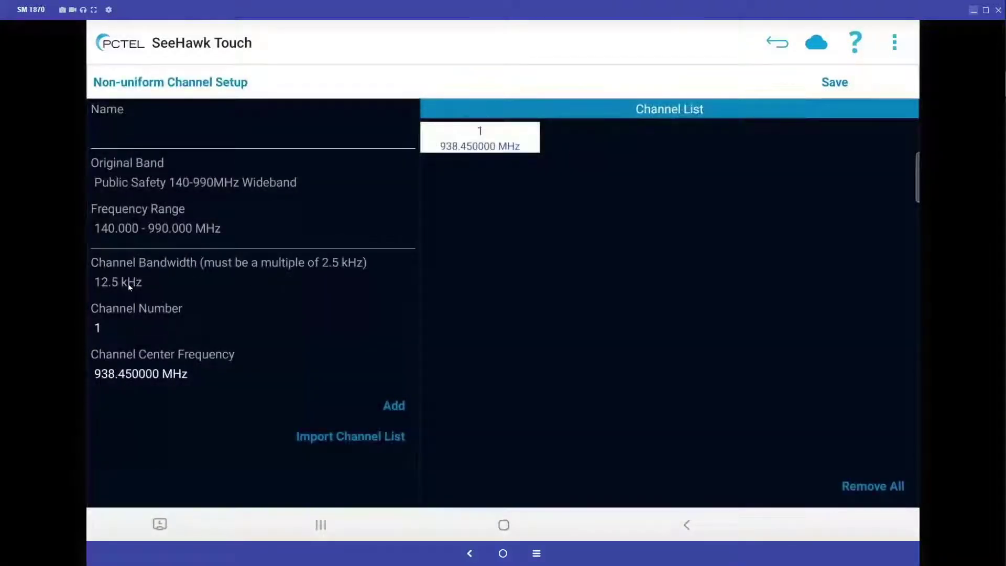
Add channel number 2 with a center frequency of 938.475 MHz to the non-uniform channel list
click(97, 329)
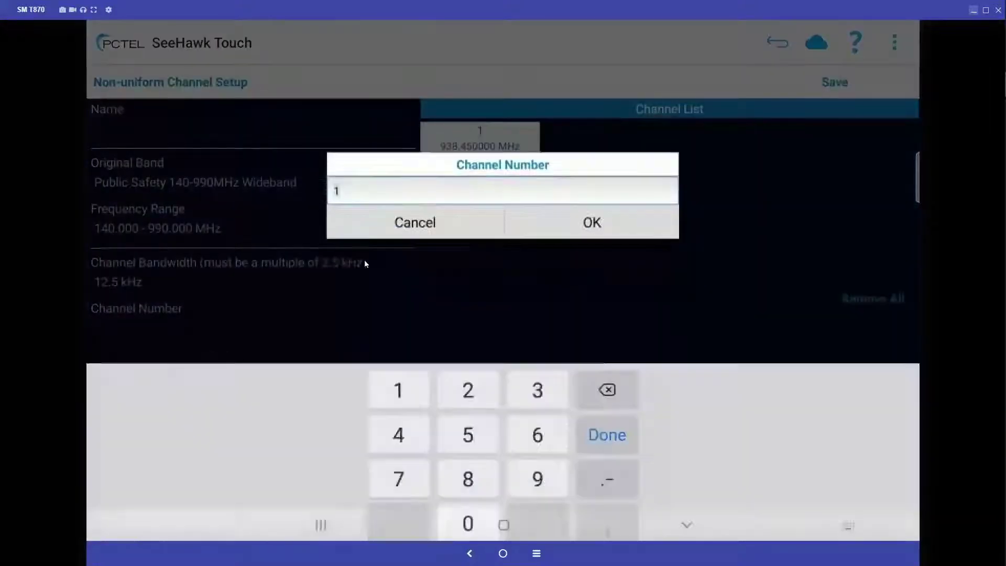
text(2)
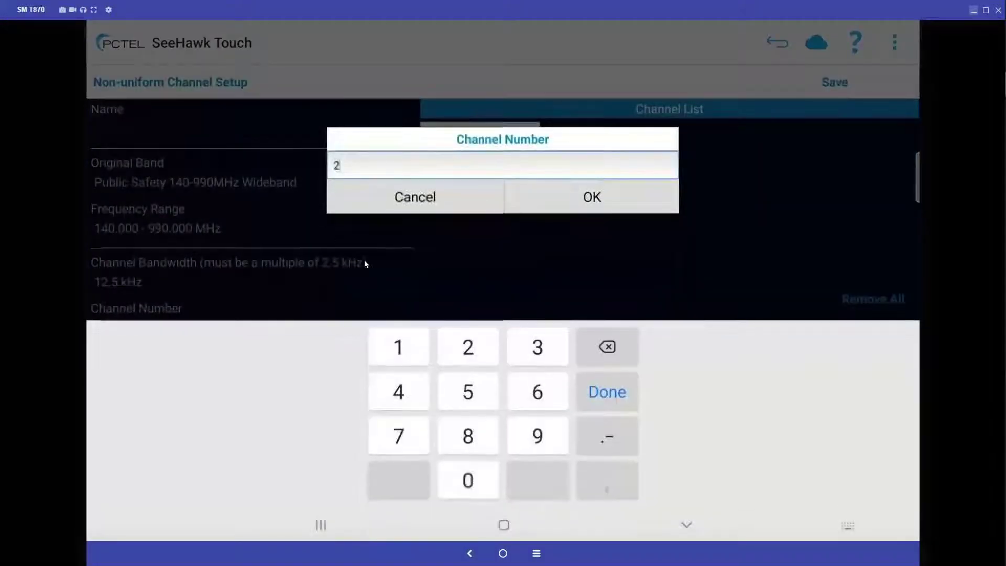
click(607, 202)
click(135, 373)
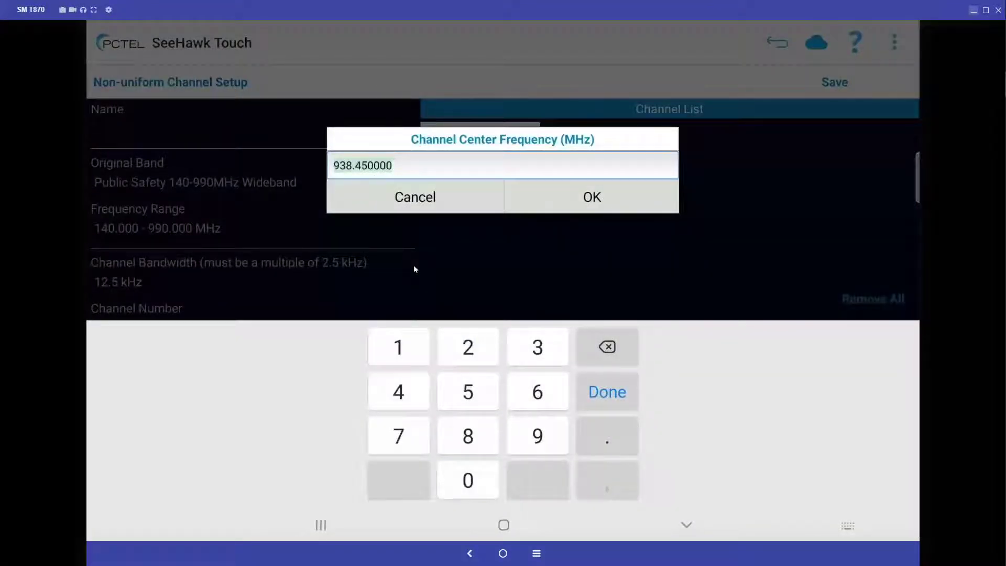
text(938)
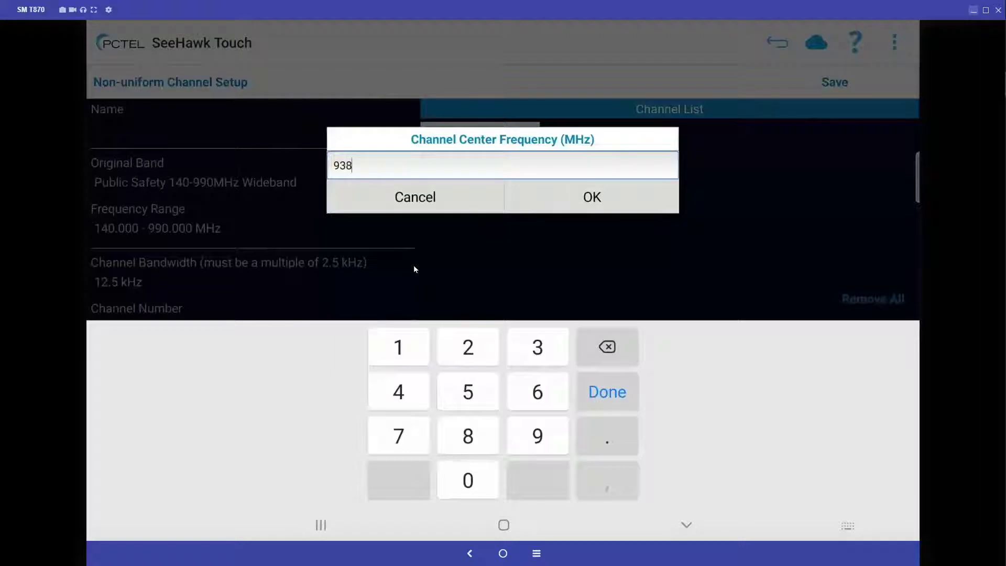
text(.)
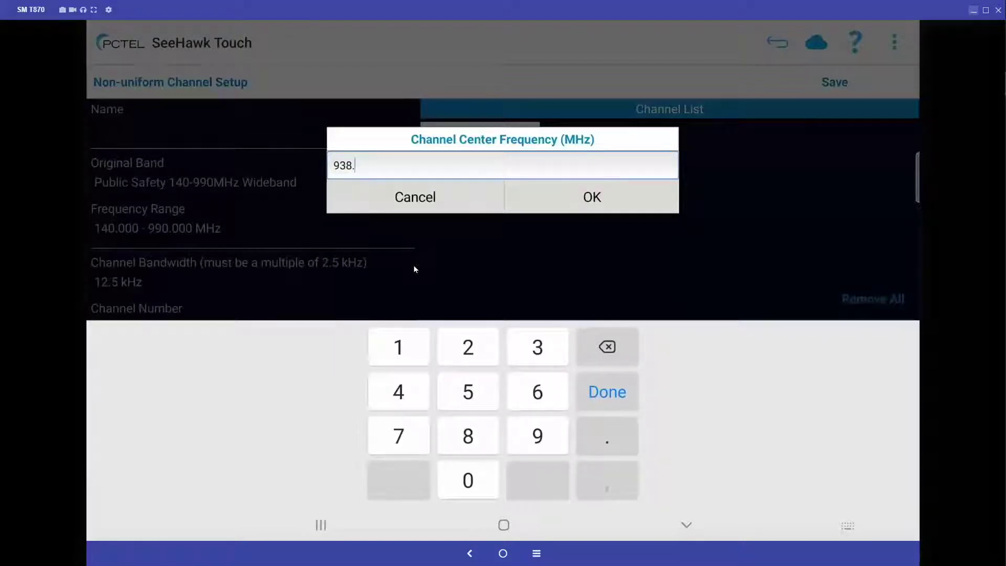
text(475)
click(596, 196)
click(387, 405)
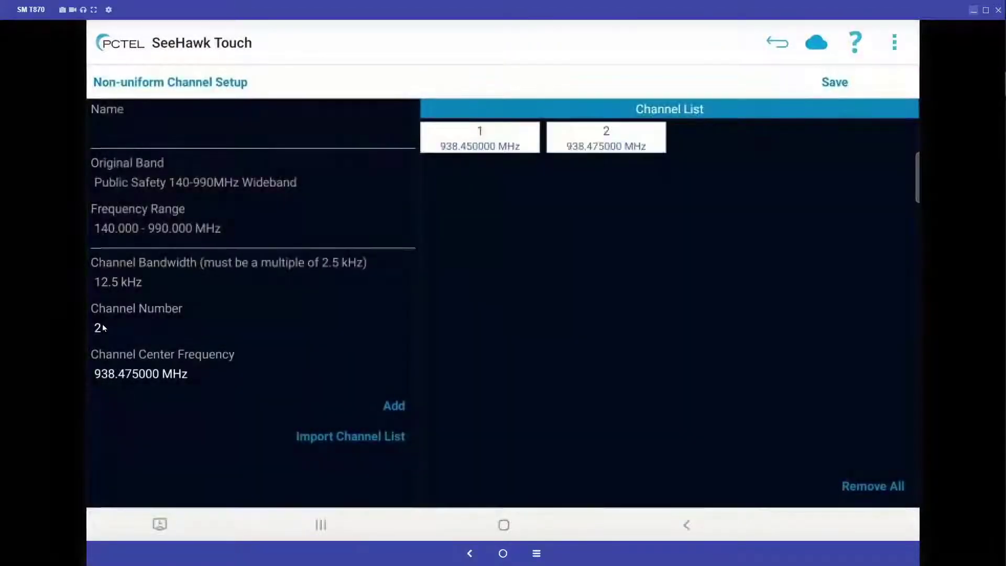
Add channel number 3 with a center frequency of 938.9625 MHz to the non-uniform channel list
click(143, 316)
text(3)
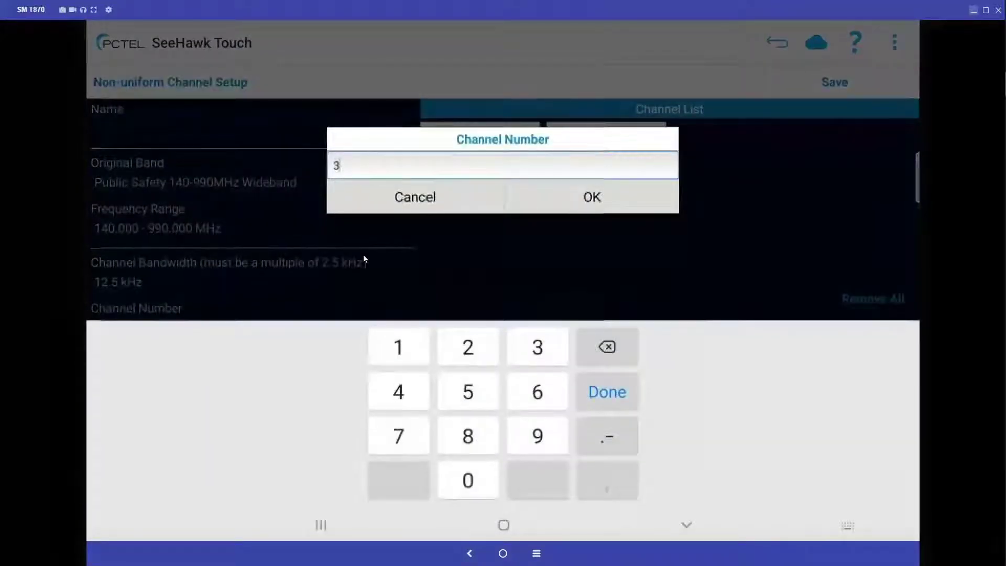
click(593, 196)
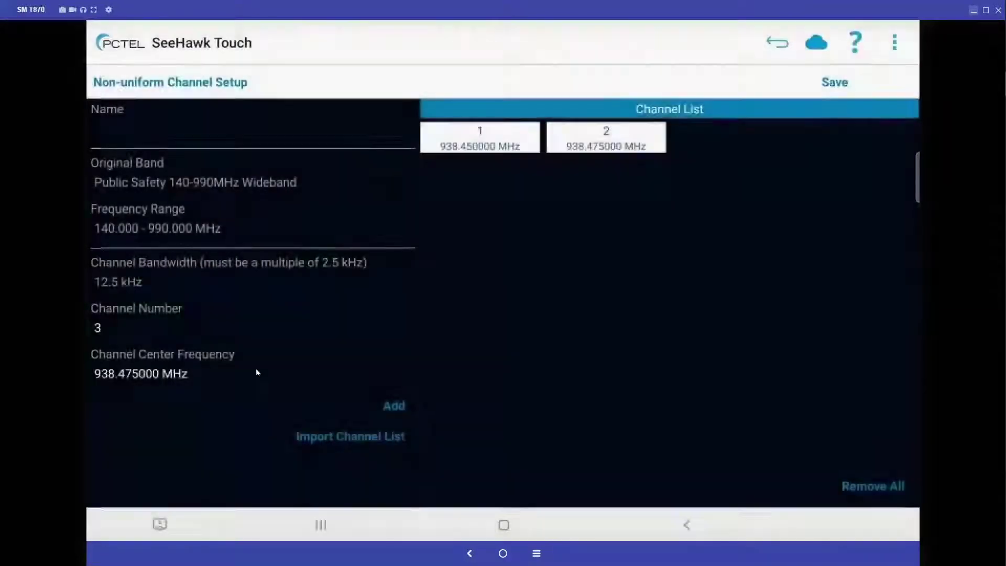
click(222, 368)
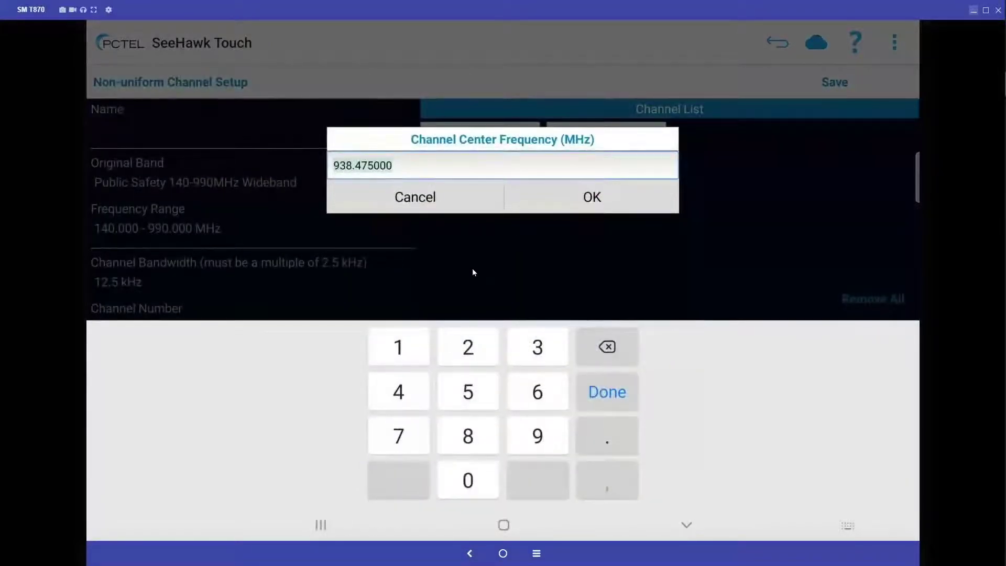
text(9)
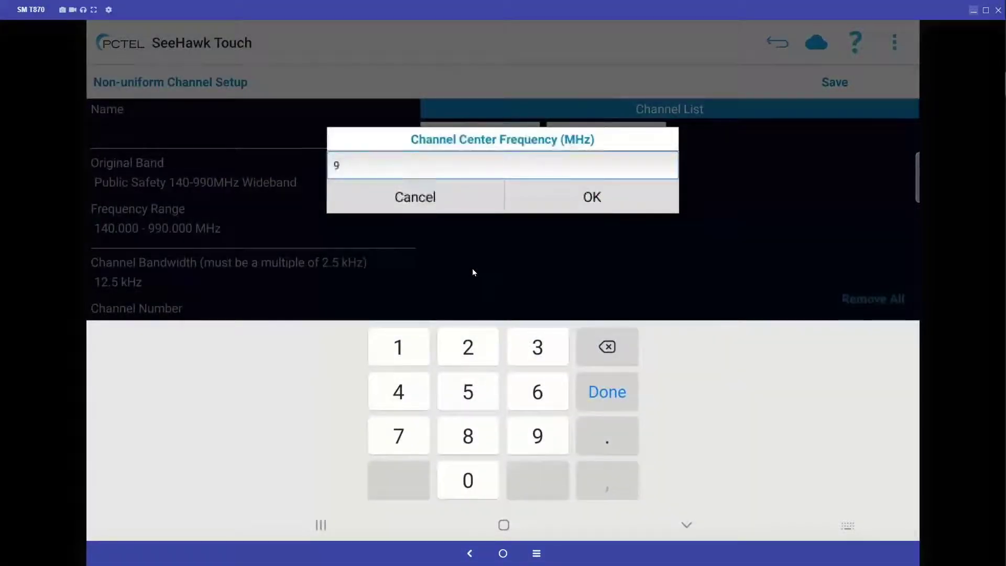
text(398)
key(BackSpace)
key(BackSpace)
key(BackSpace)
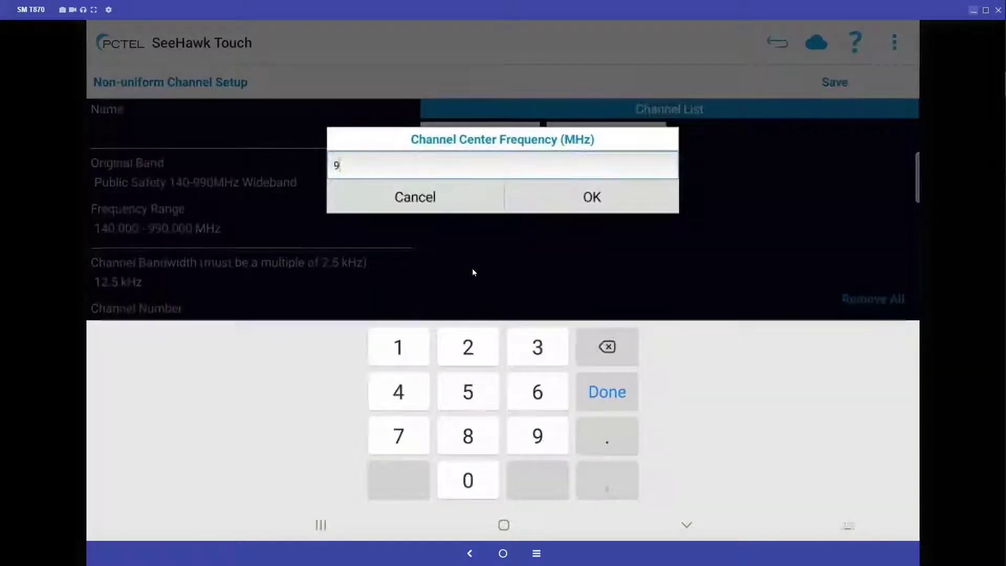
text(38.96)
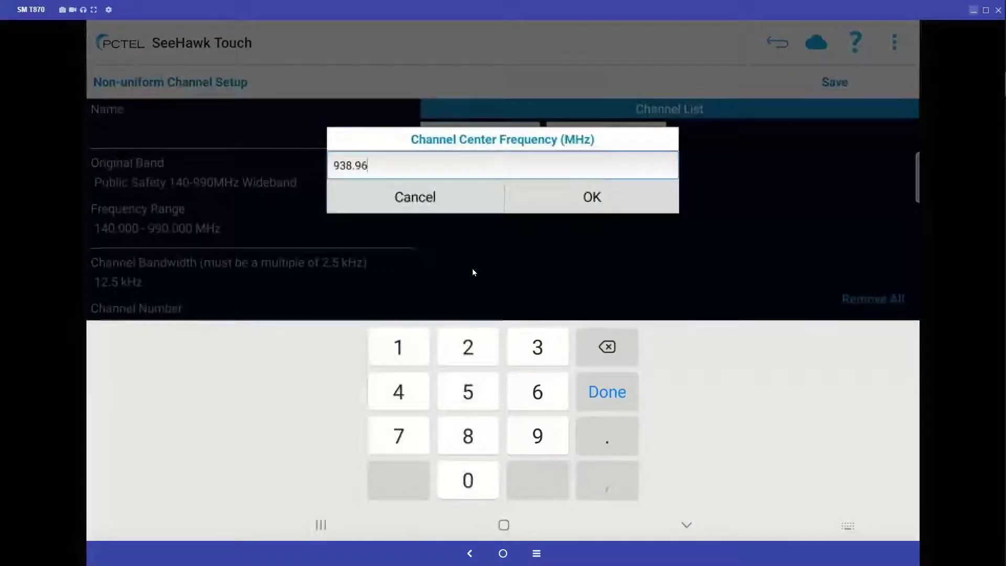
text(25)
click(585, 209)
click(396, 407)
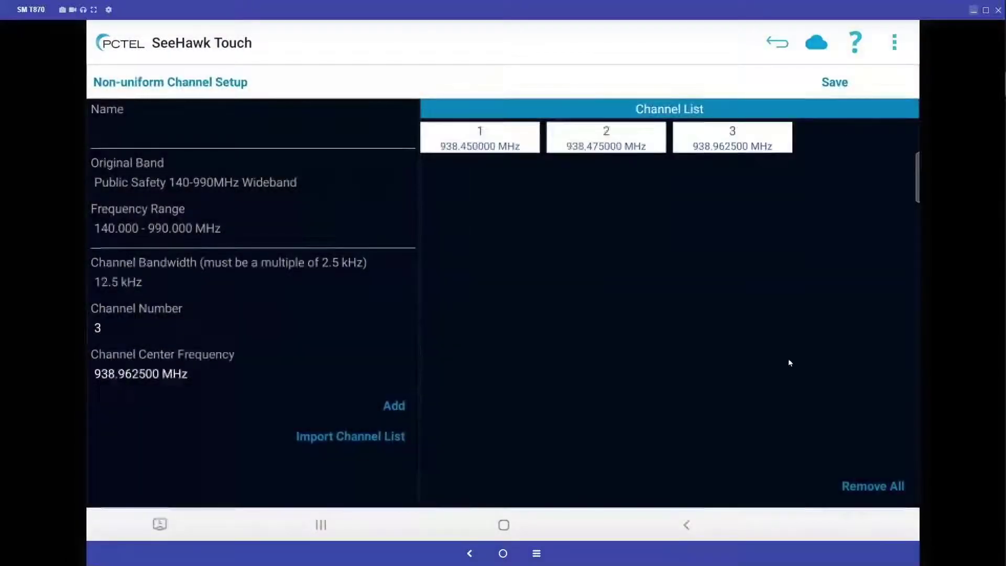
Save the non-uniform channel list as P25, and select Custom Channel Power as the protocol
click(835, 84)
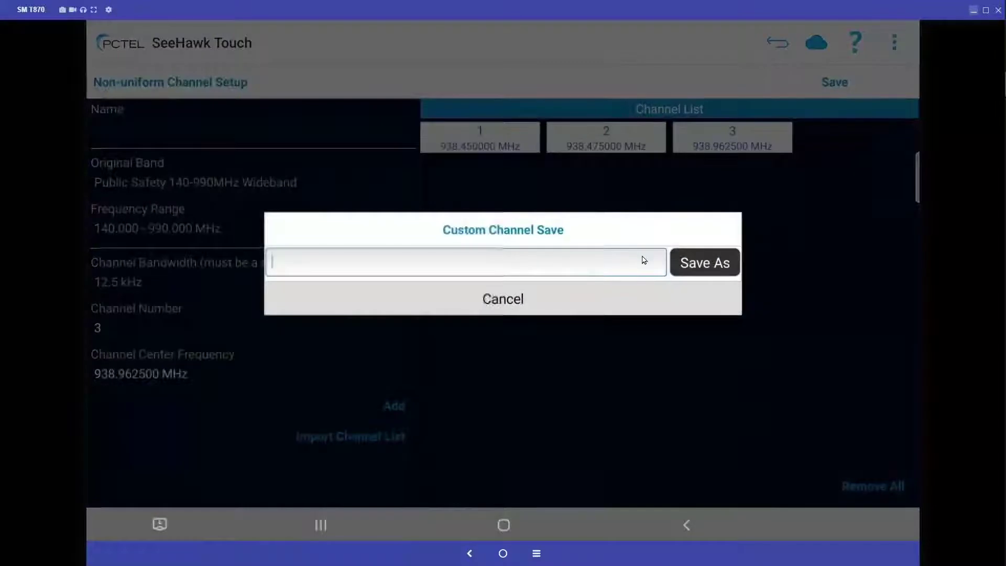
text(P)
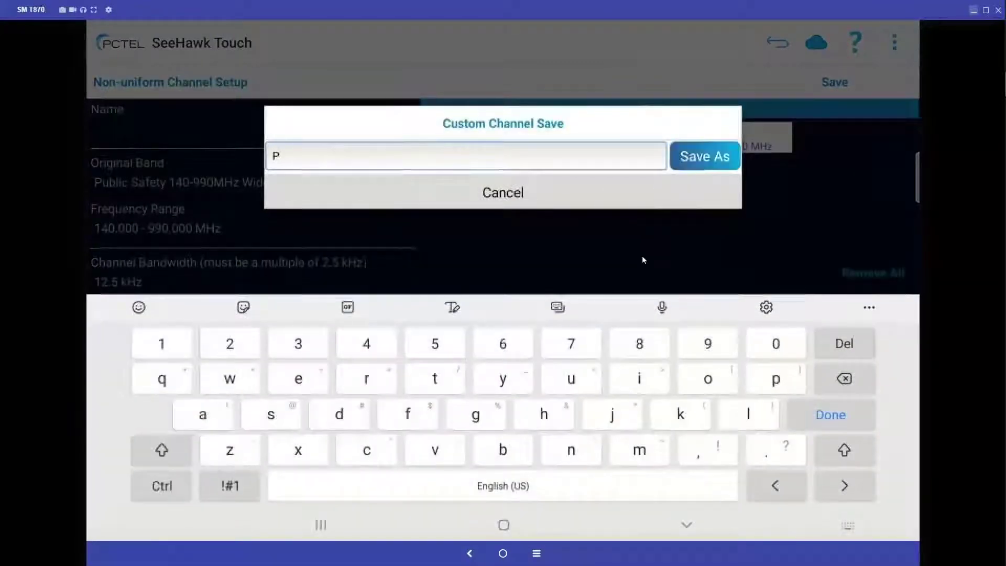
text(25)
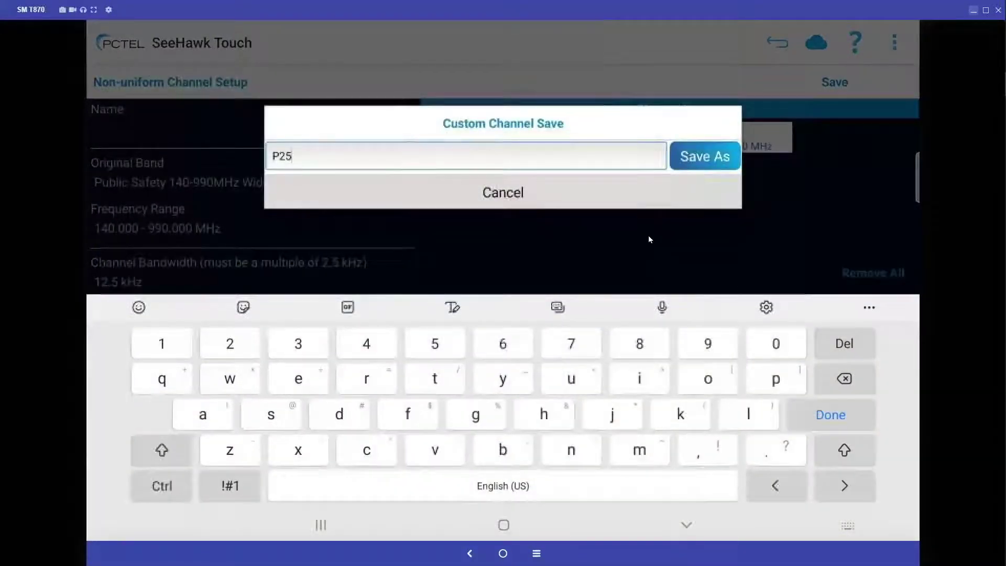
click(701, 157)
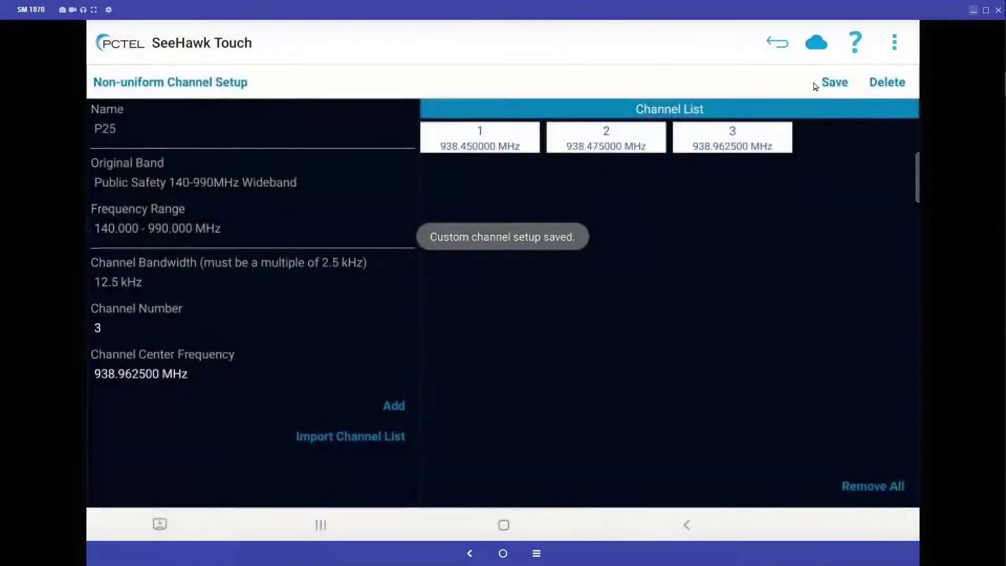
click(776, 40)
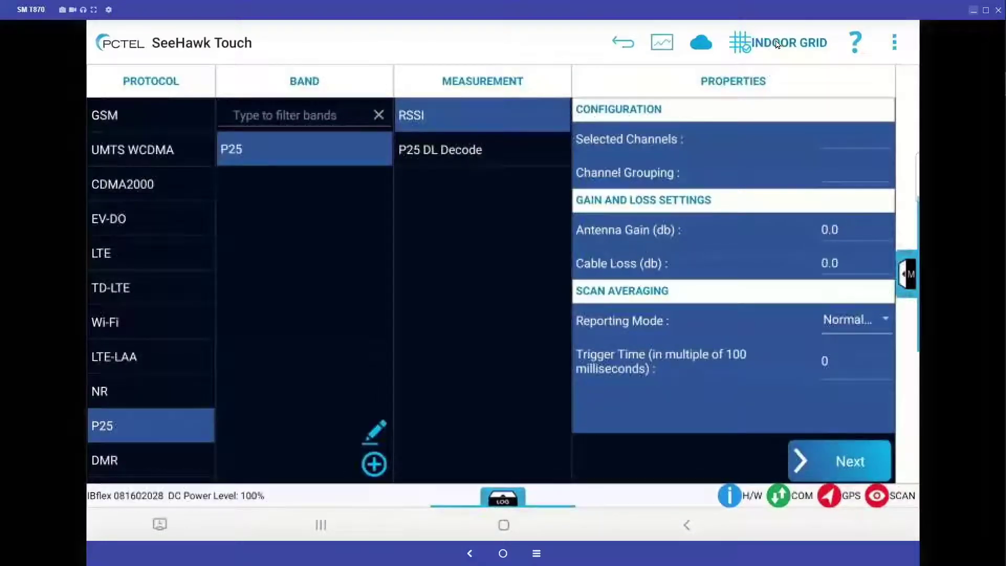
scroll(163, 388, down, 1)
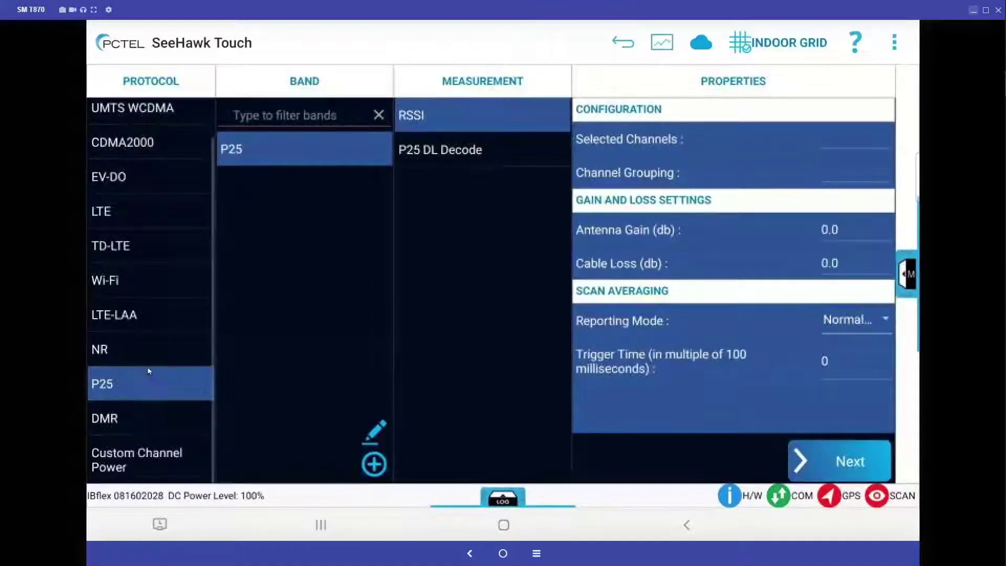
click(150, 460)
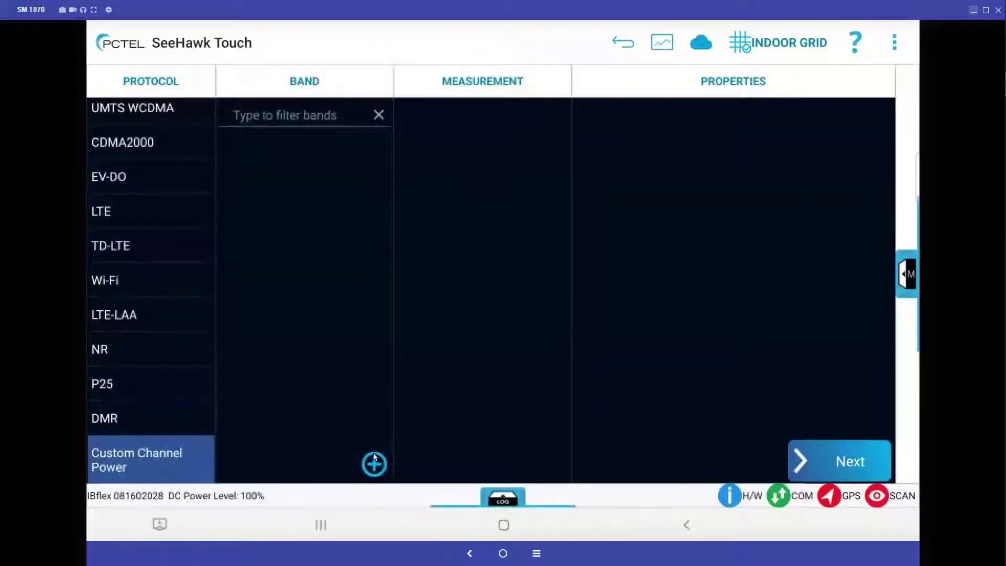
click(382, 464)
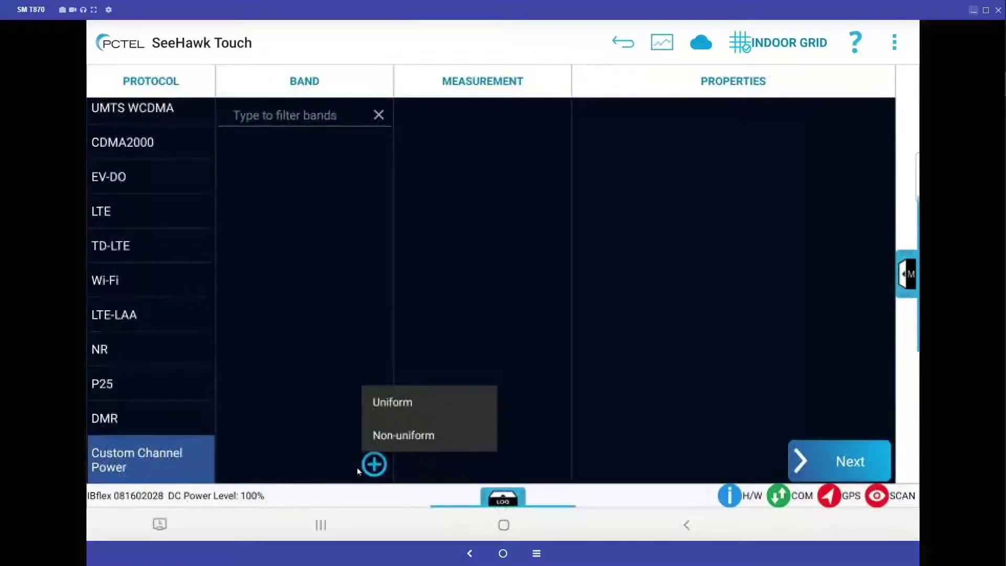
click(387, 436)
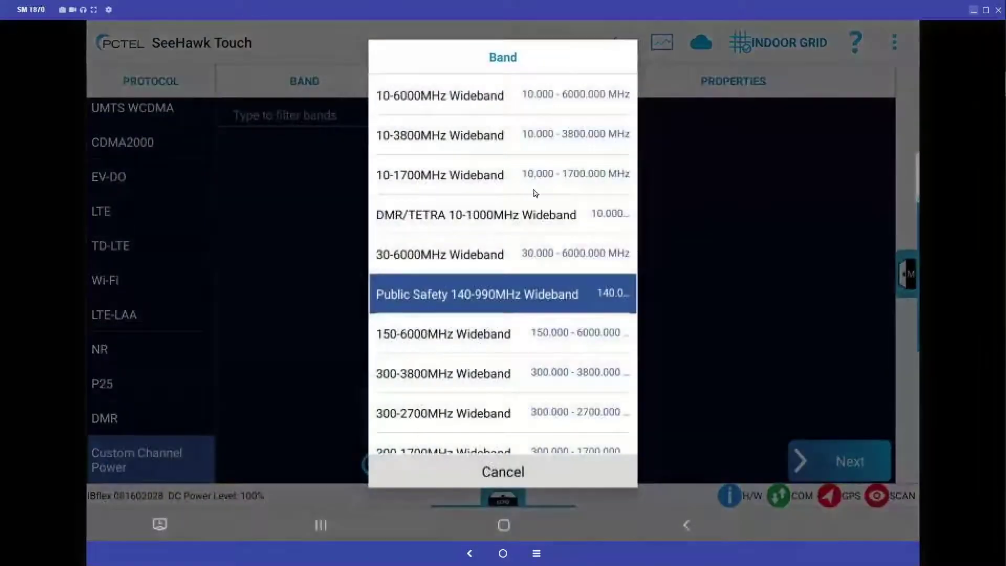
click(423, 103)
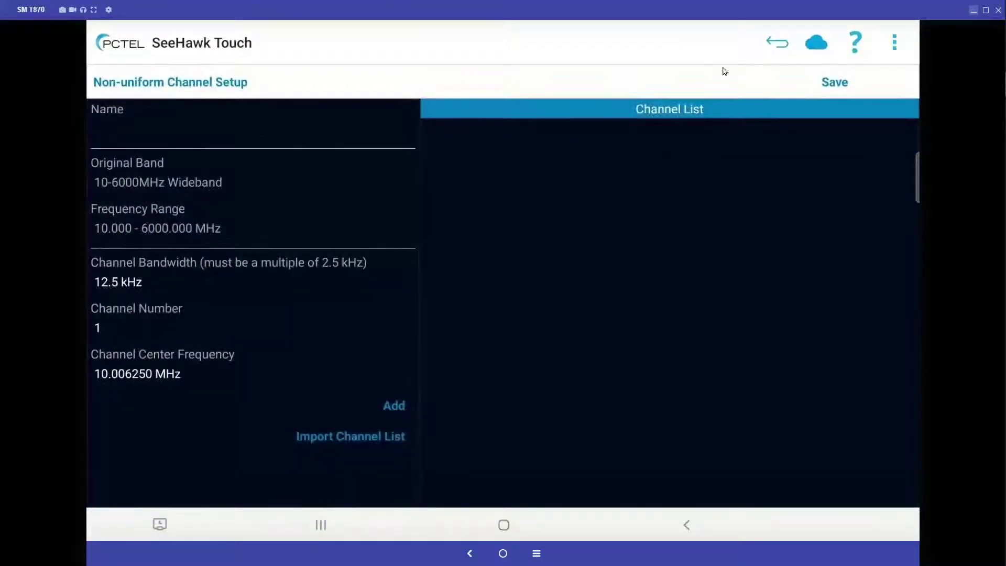
click(777, 42)
click(539, 327)
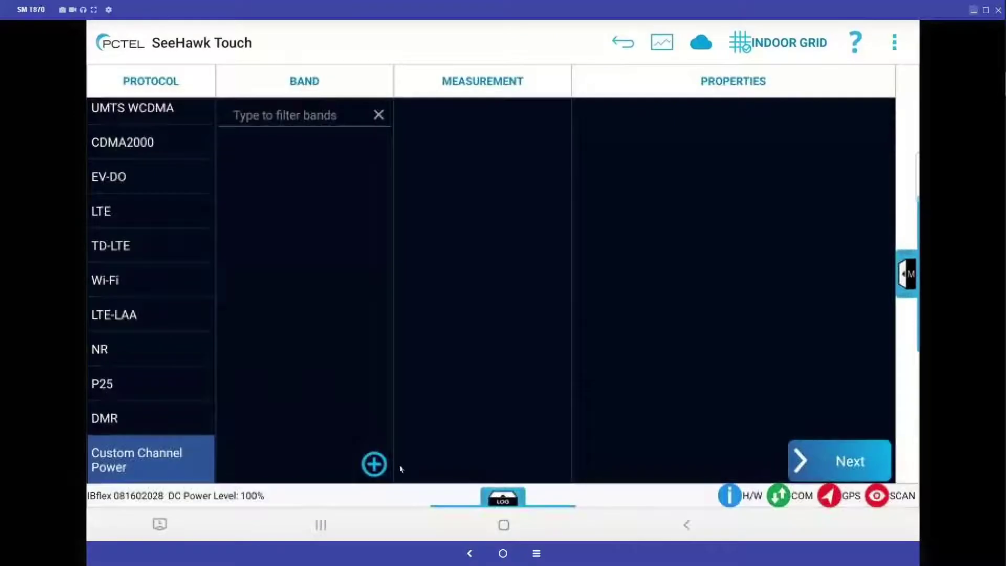
Start a non-uniform Custom Channel Power setup based on the Public Safety 140-990MHz Wideband band
click(382, 464)
click(419, 435)
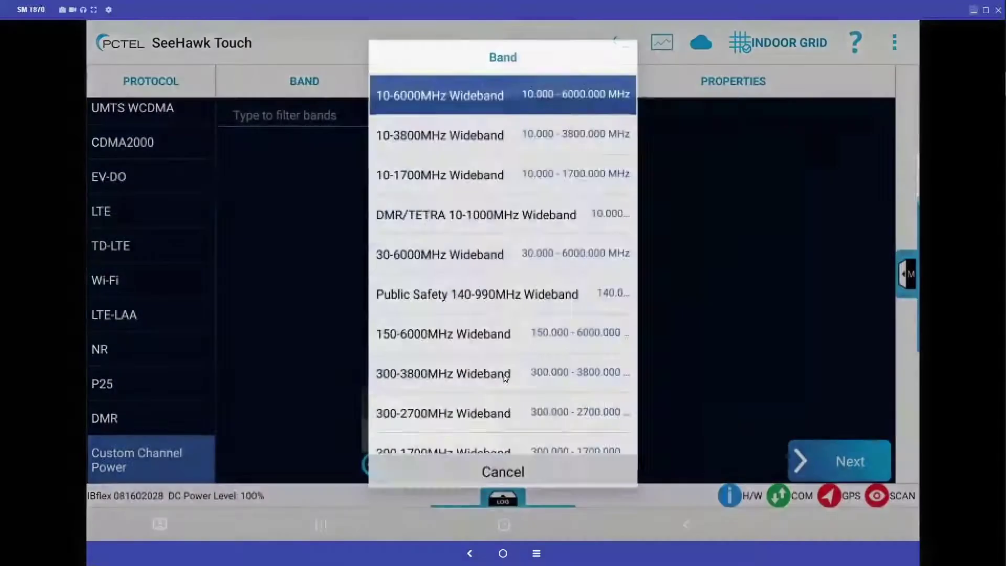
click(602, 294)
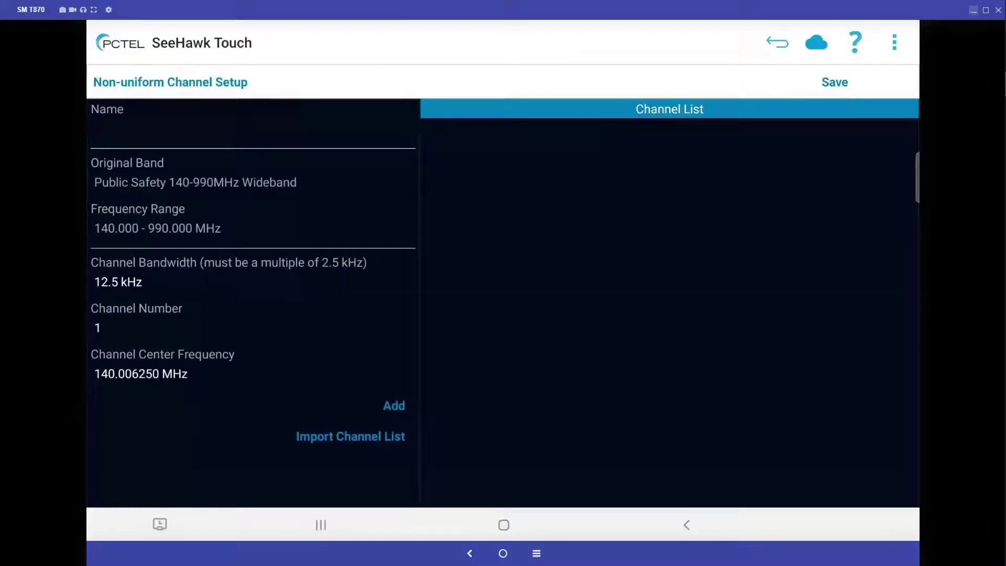
Switch to Excel, examine the channel and frequency columns of Orange county control channels.custom.csv, and close the file
key(alt+Tab)
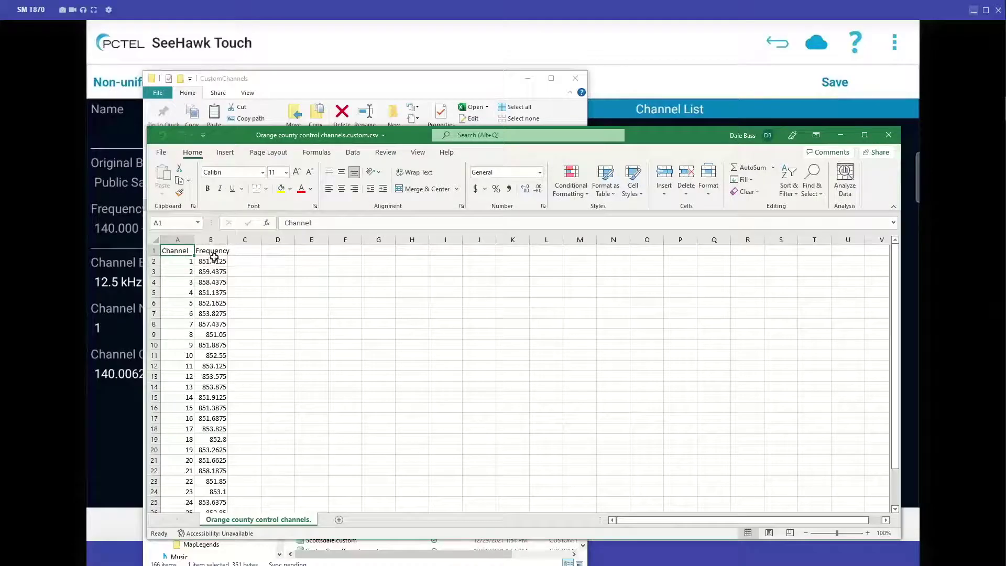
drag(217, 264, 239, 492)
drag(192, 251, 183, 335)
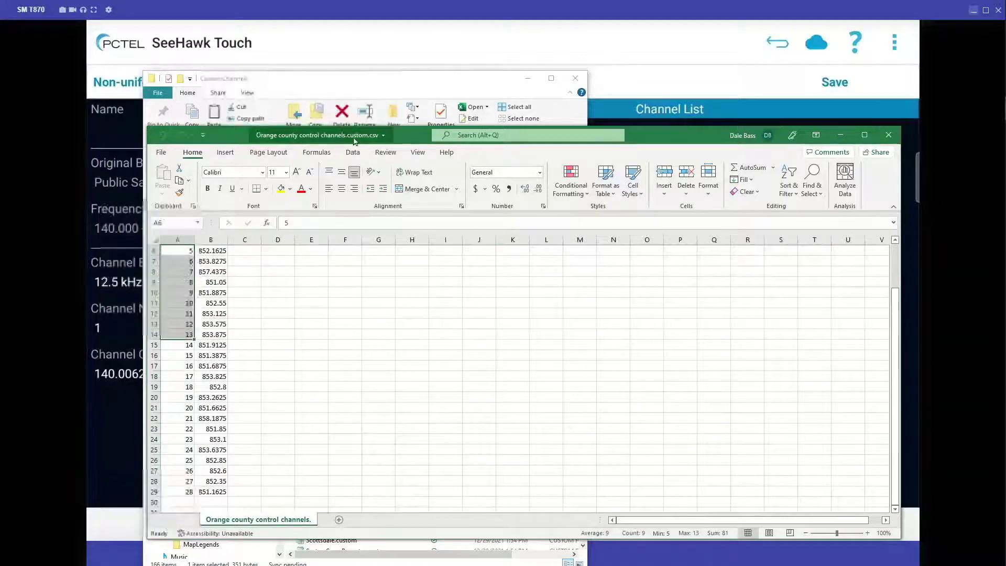
click(886, 136)
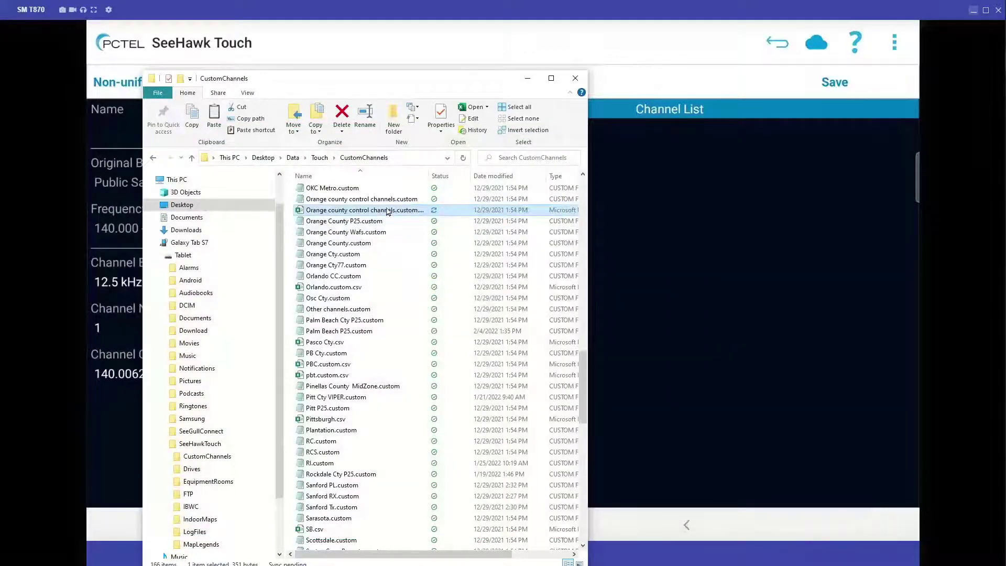
Copy Orange county control channels.custom.csv into the CustomChannels folder under SeeHawkTouch on the Galaxy Tab S7
right_click(387, 211)
click(438, 417)
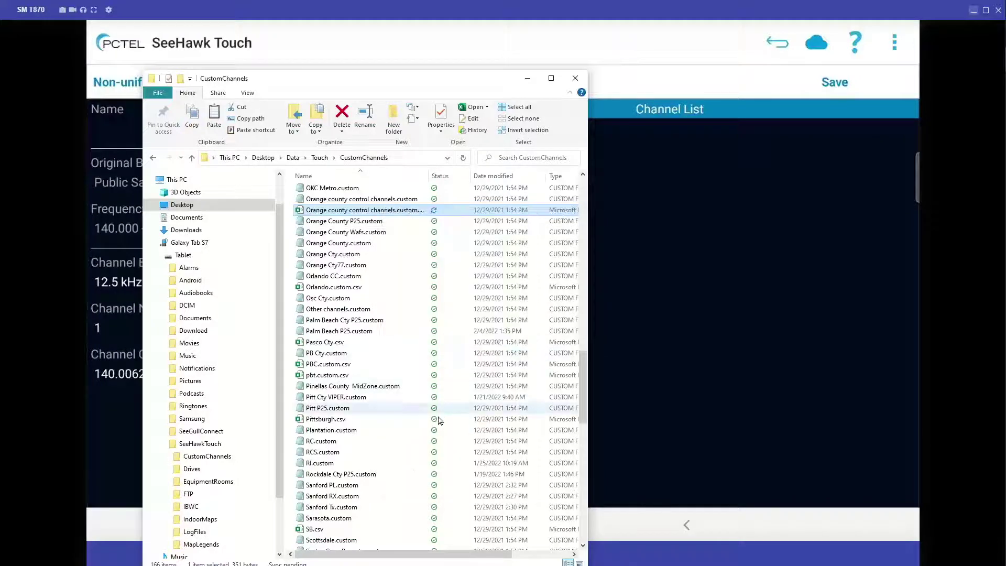
right_click(360, 213)
click(416, 433)
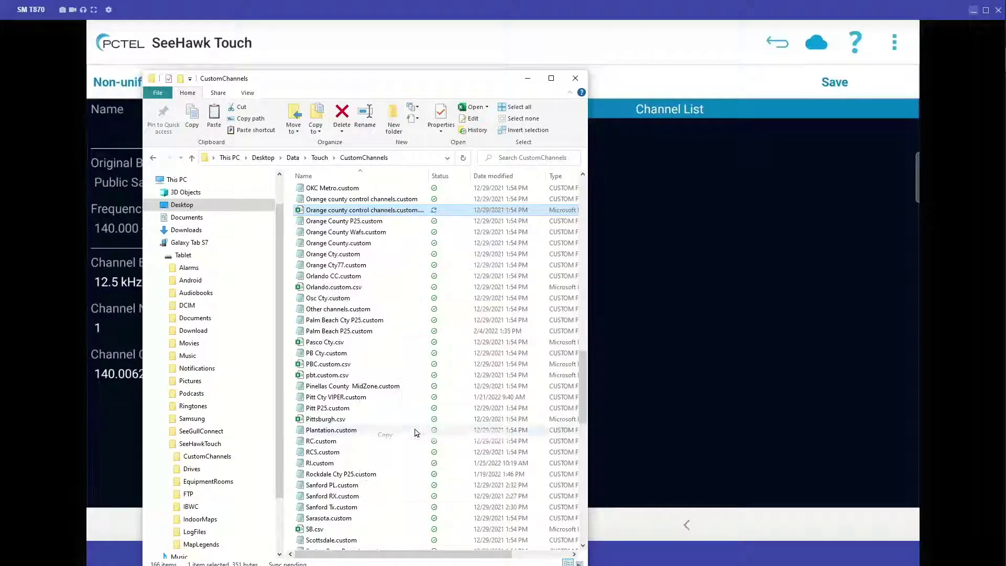
click(165, 243)
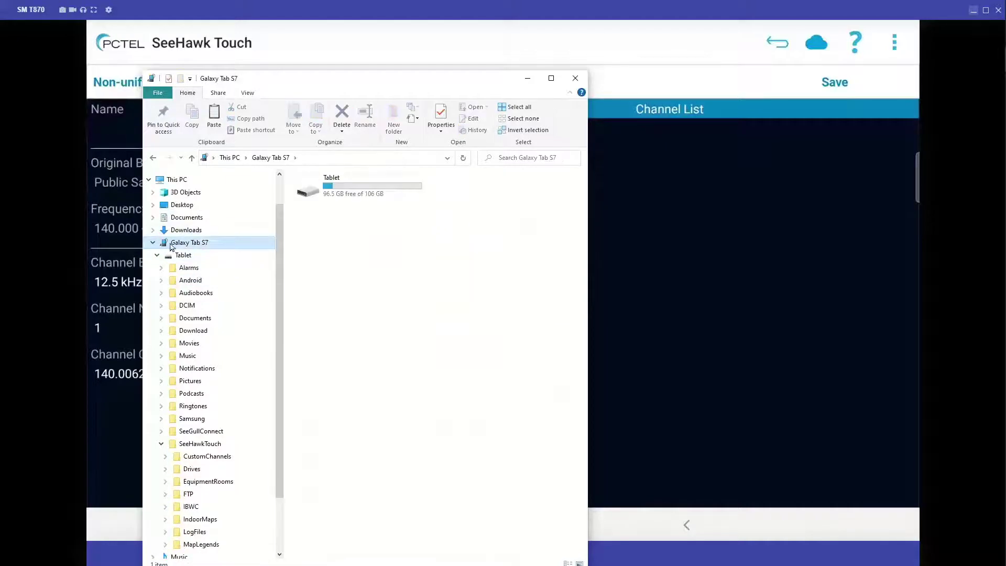
double_click(349, 190)
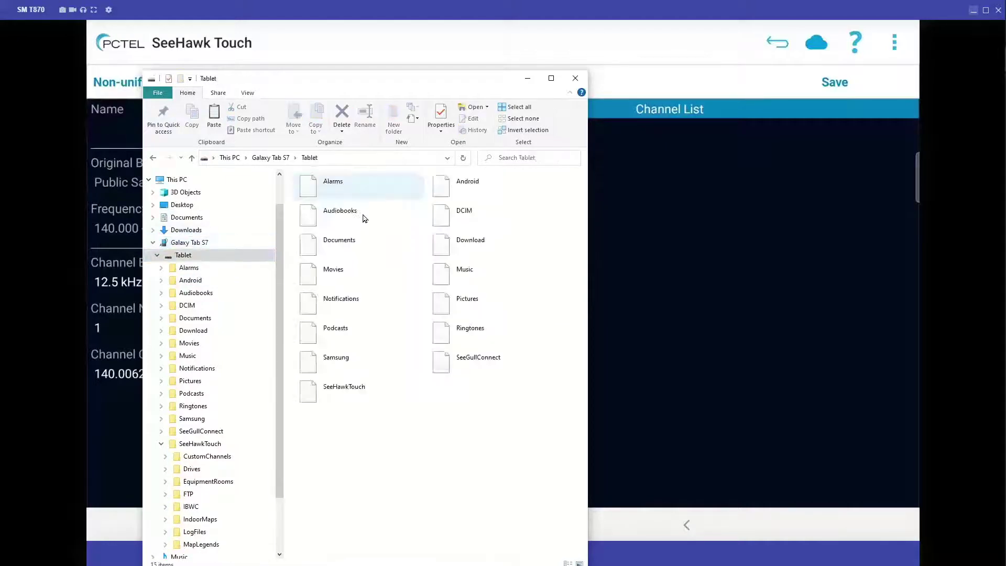
double_click(347, 391)
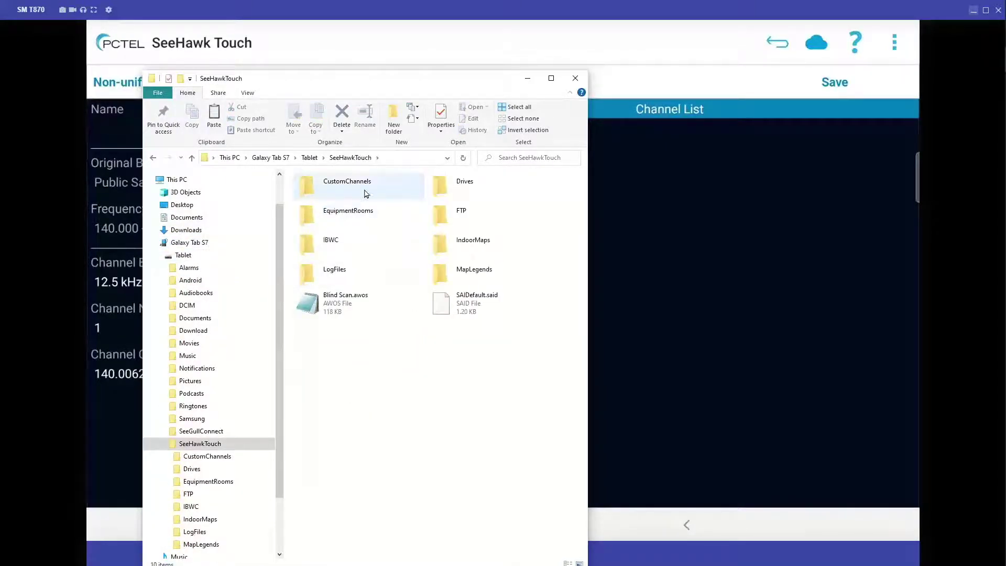
double_click(350, 189)
right_click(390, 353)
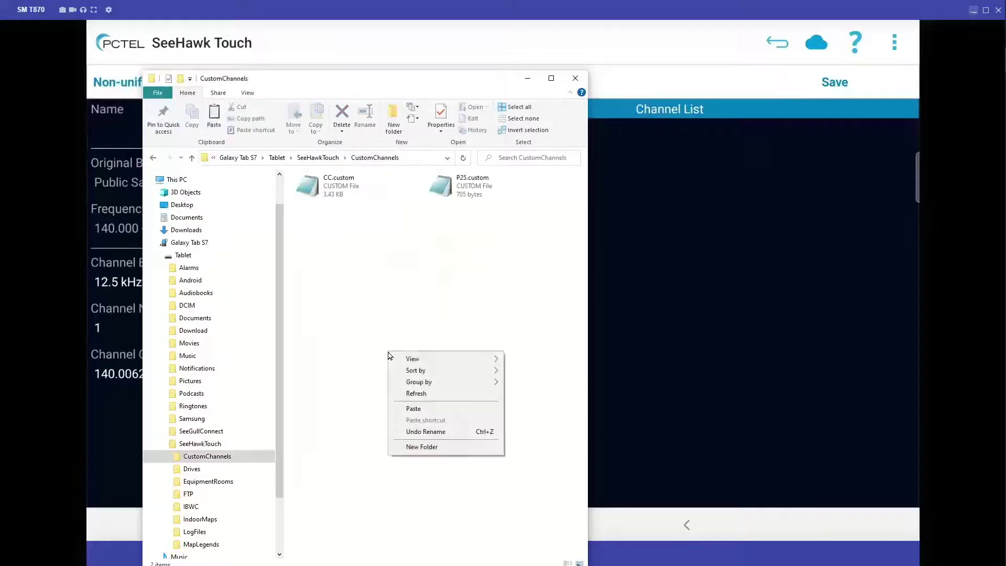
click(413, 409)
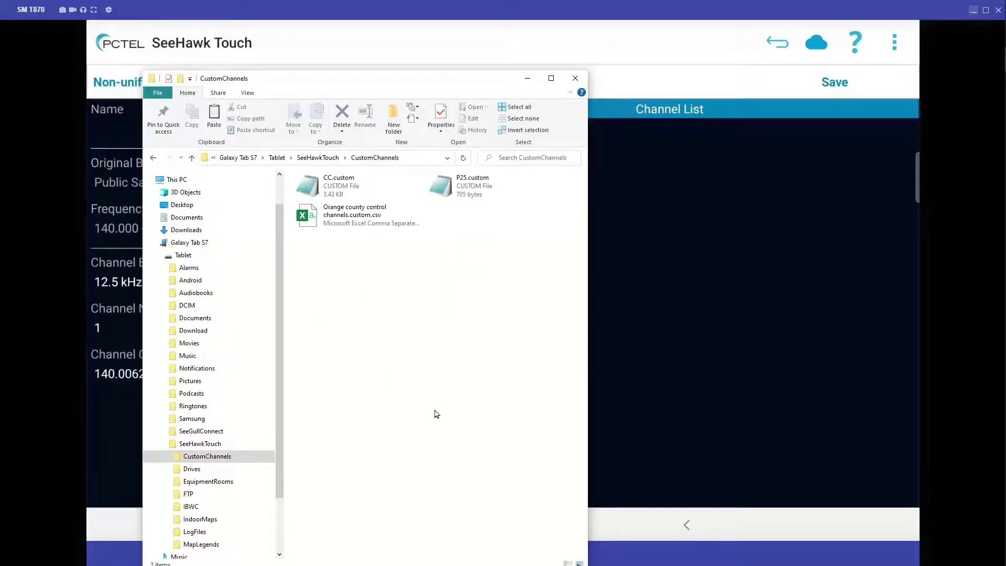
Return to SeeHawk Touch and import Orange county control channels.custom.csv into the non-uniform channel list
click(527, 83)
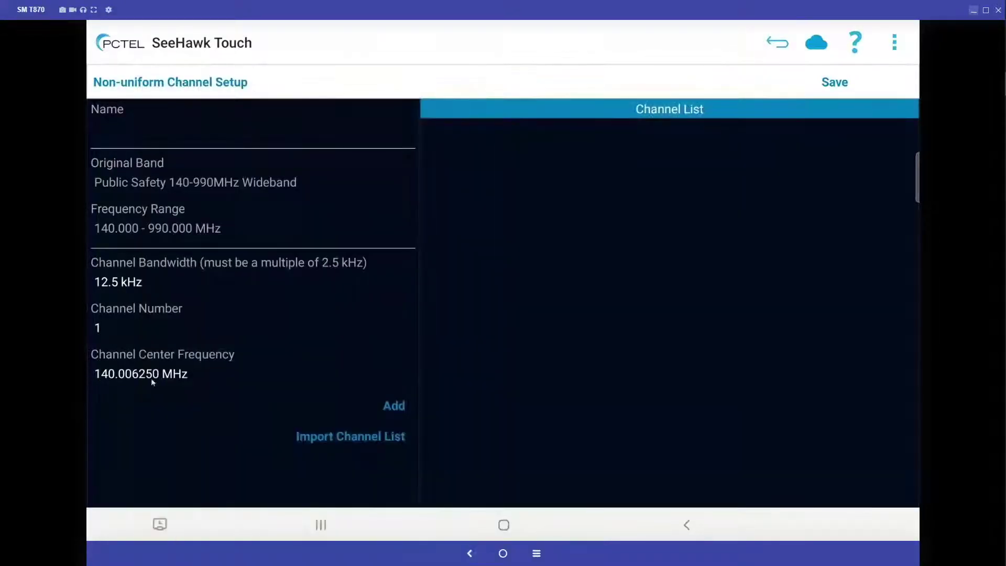
click(356, 438)
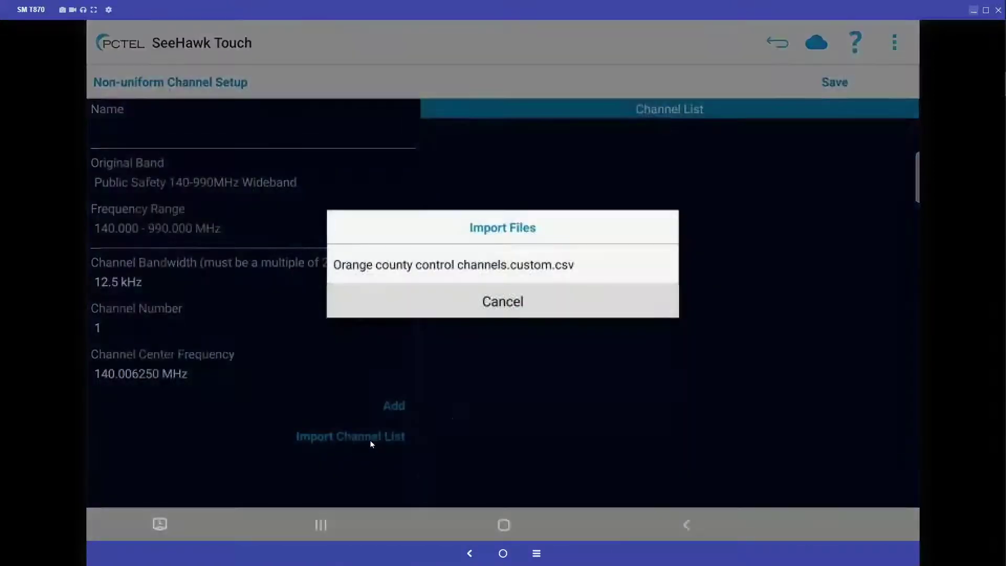
click(506, 264)
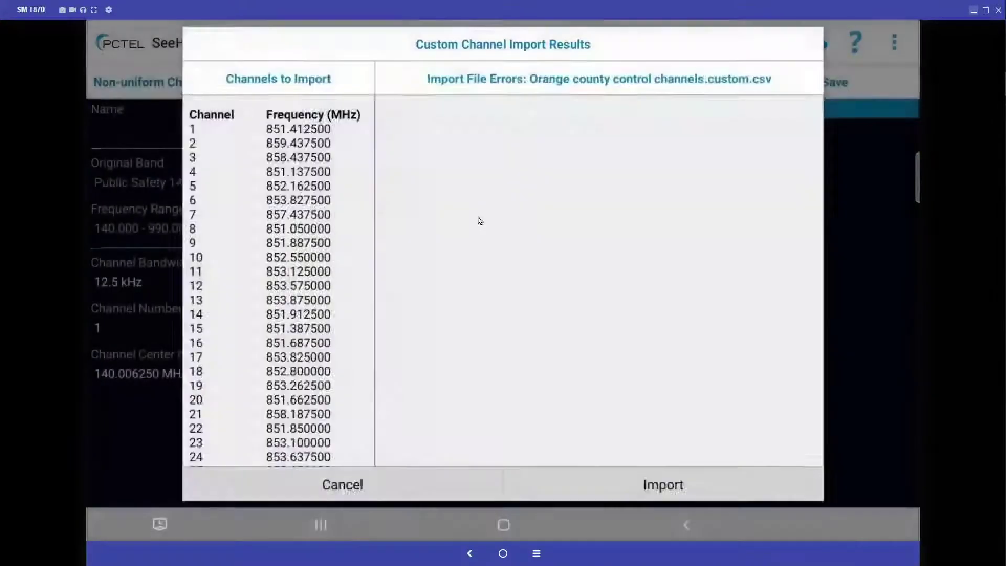
click(643, 488)
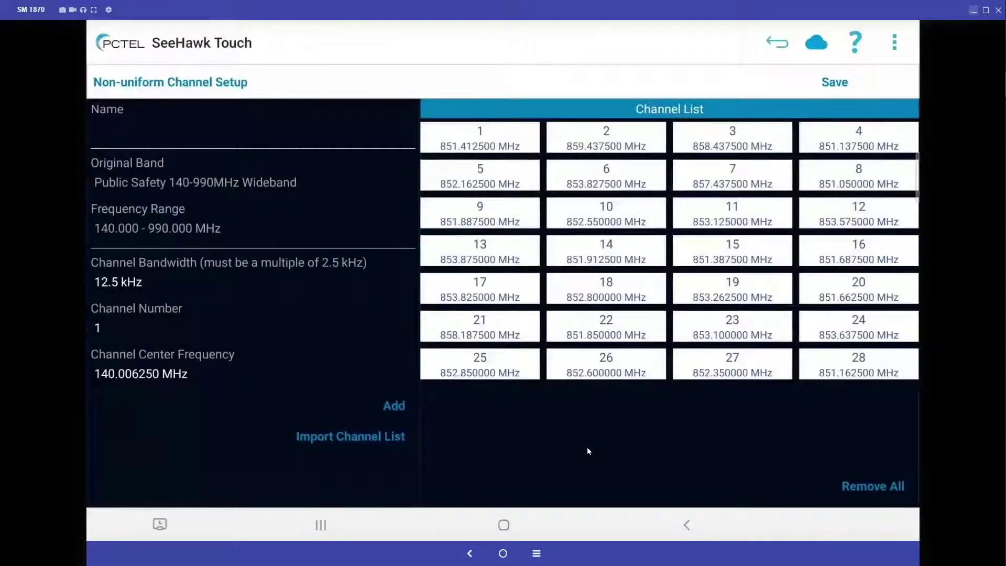
Save the imported channel list as OC CC
click(835, 83)
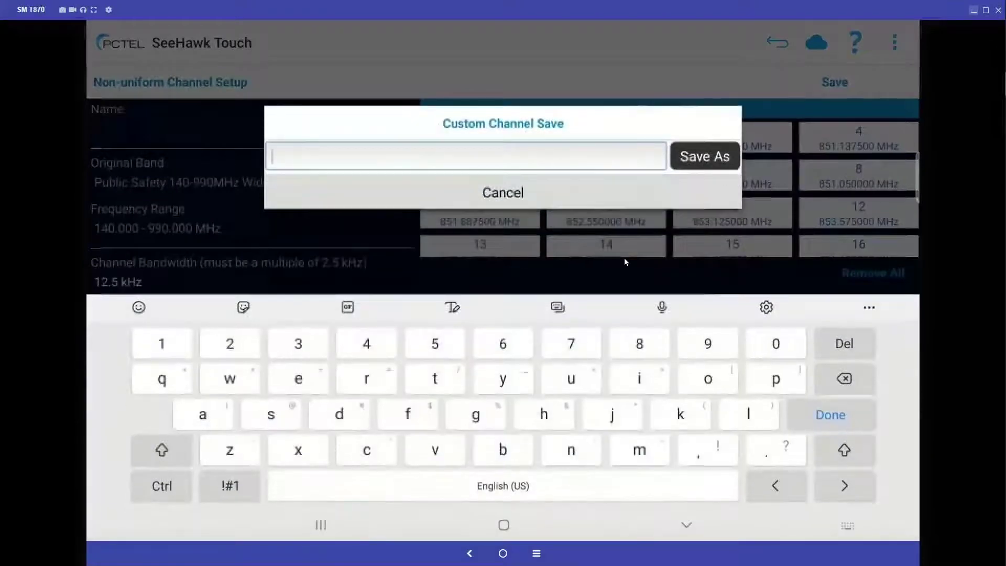
text(oc)
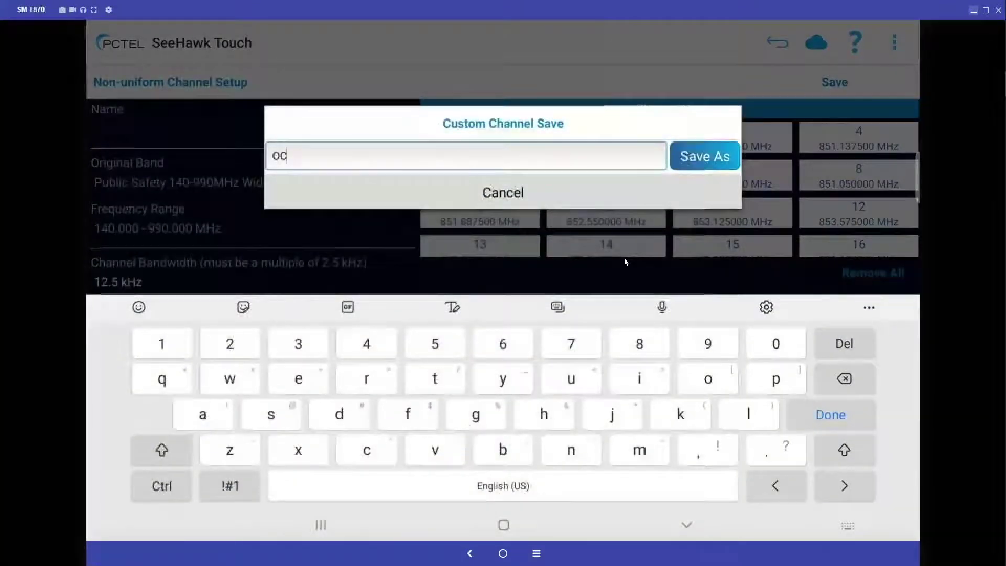
text( cc)
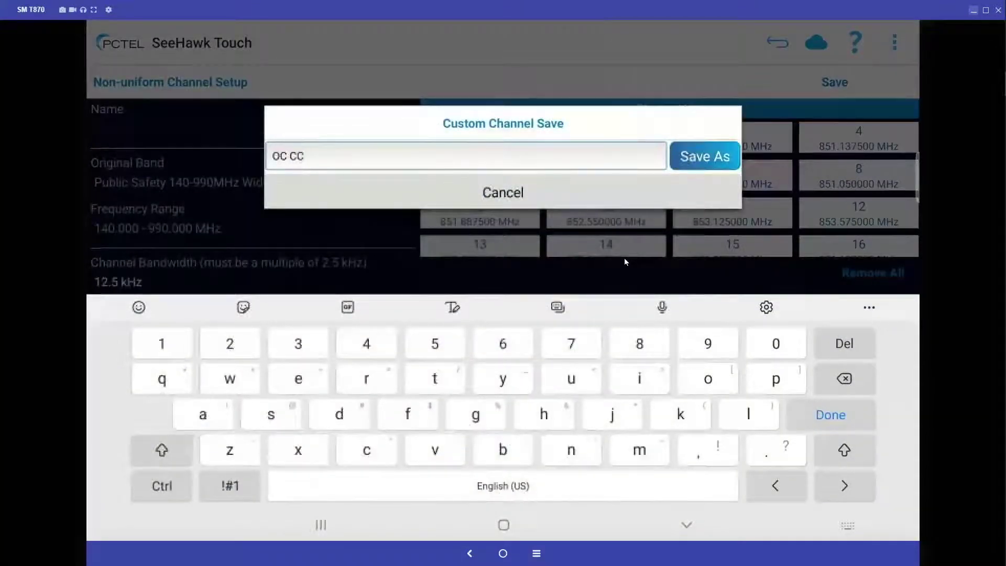
click(729, 152)
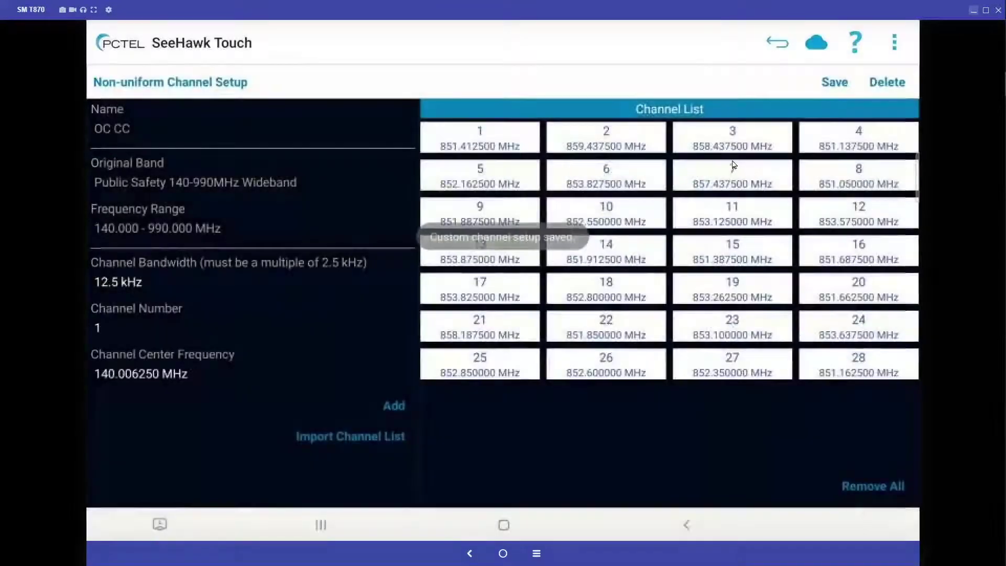
Leave the channel setup, and check the custom bands listed for the P25 and Custom Channel Power protocols
click(779, 44)
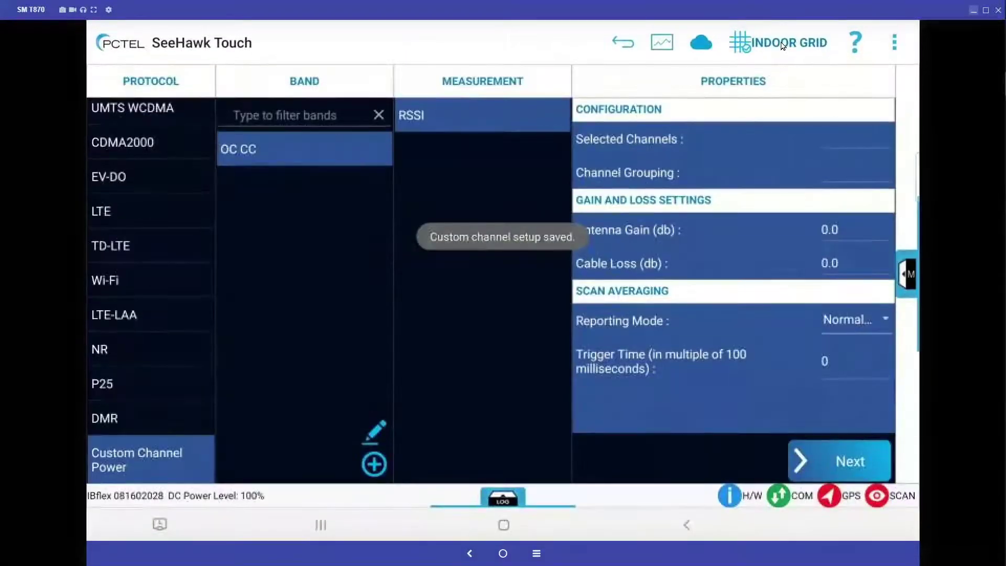
click(180, 396)
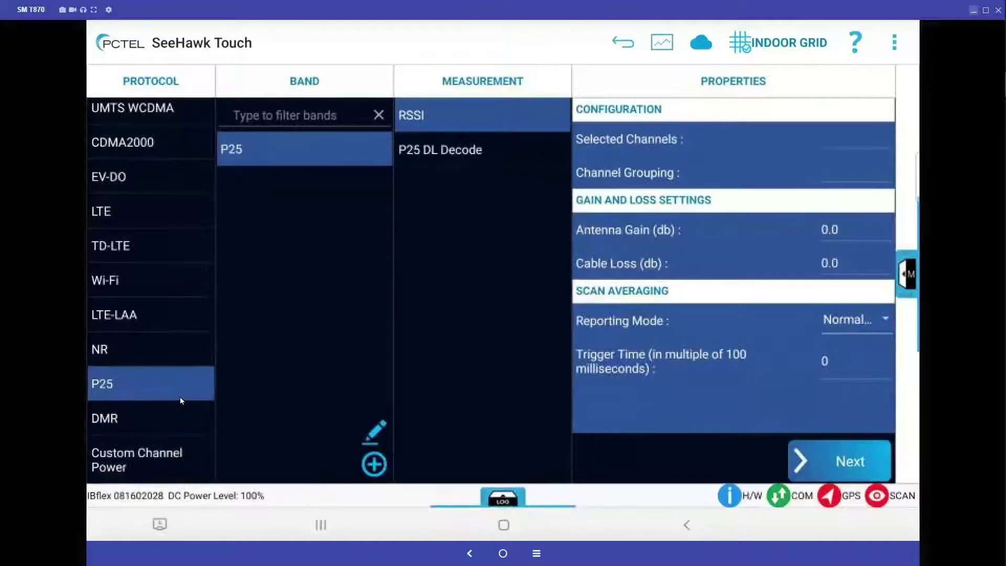
click(143, 458)
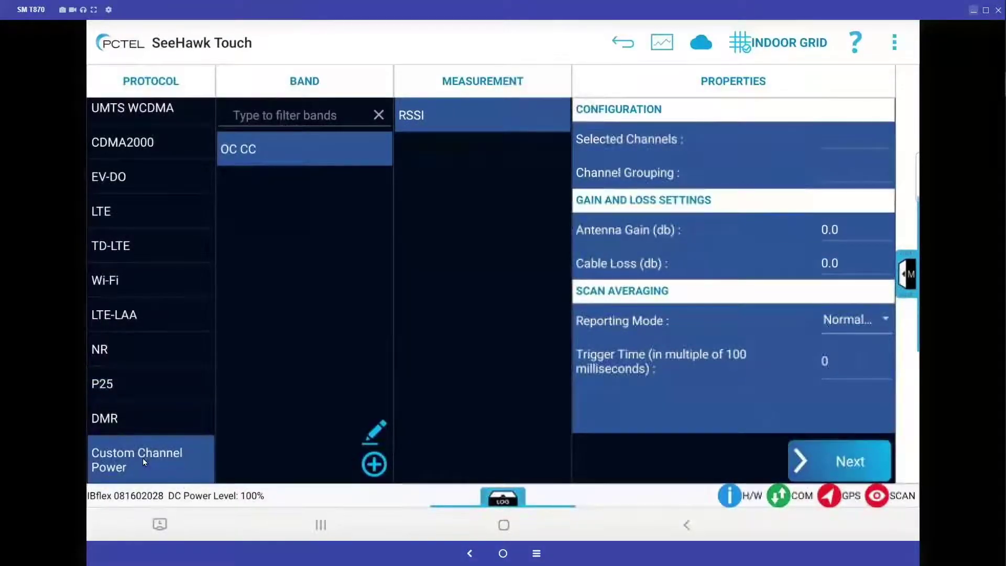
Examine the non-uniform channel setup for the DMR protocol, and leave it by discarding its changes
click(132, 414)
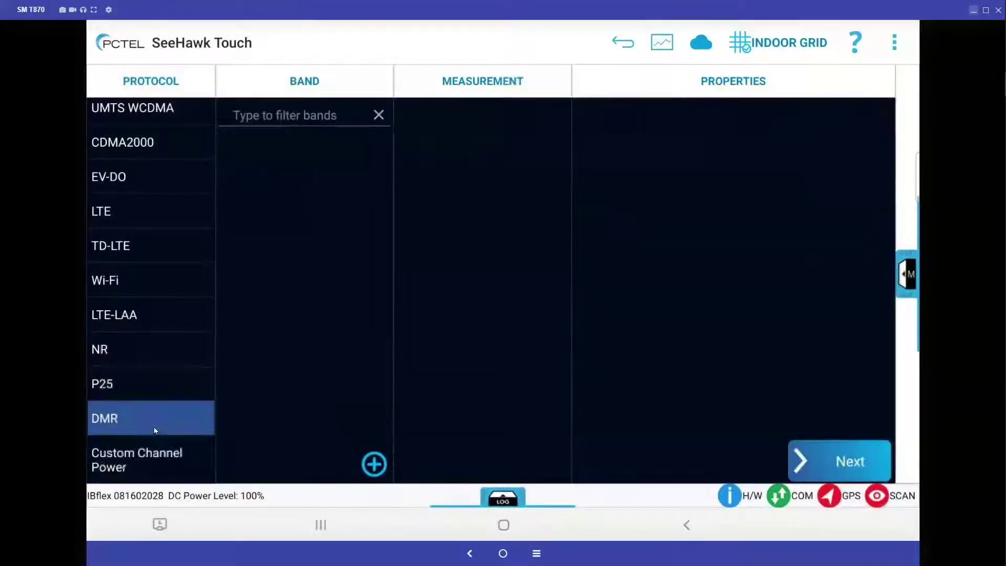
click(365, 463)
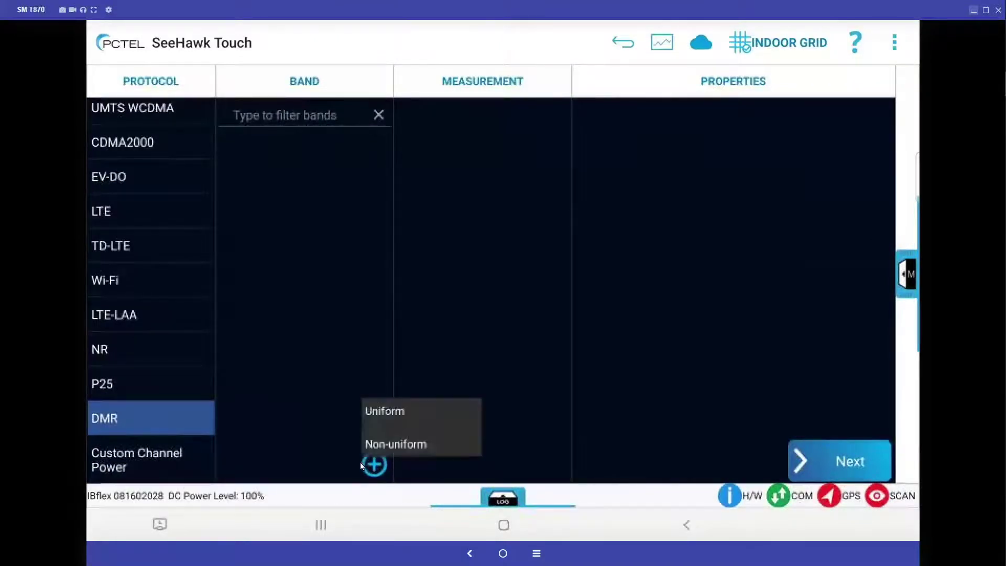
click(385, 438)
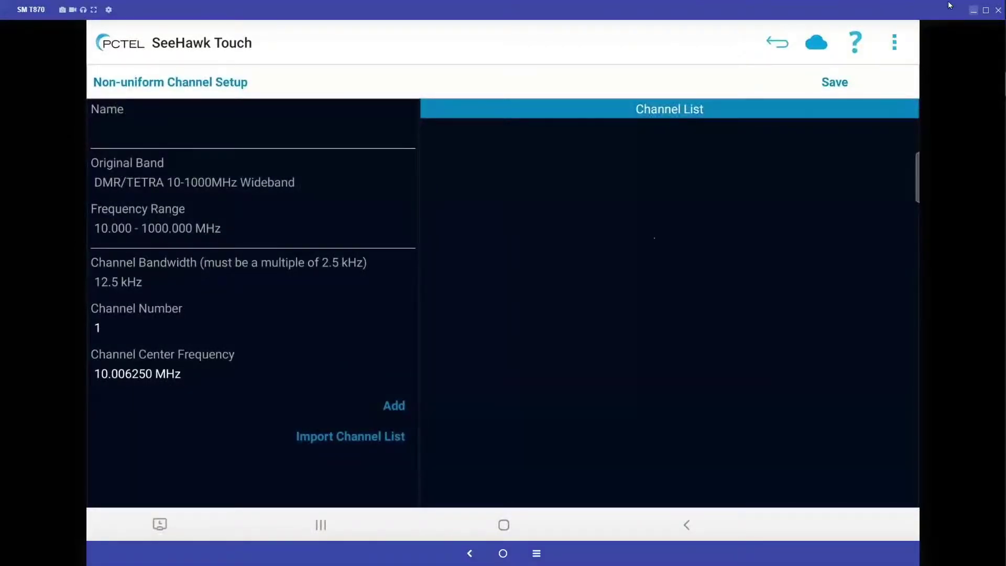
click(774, 45)
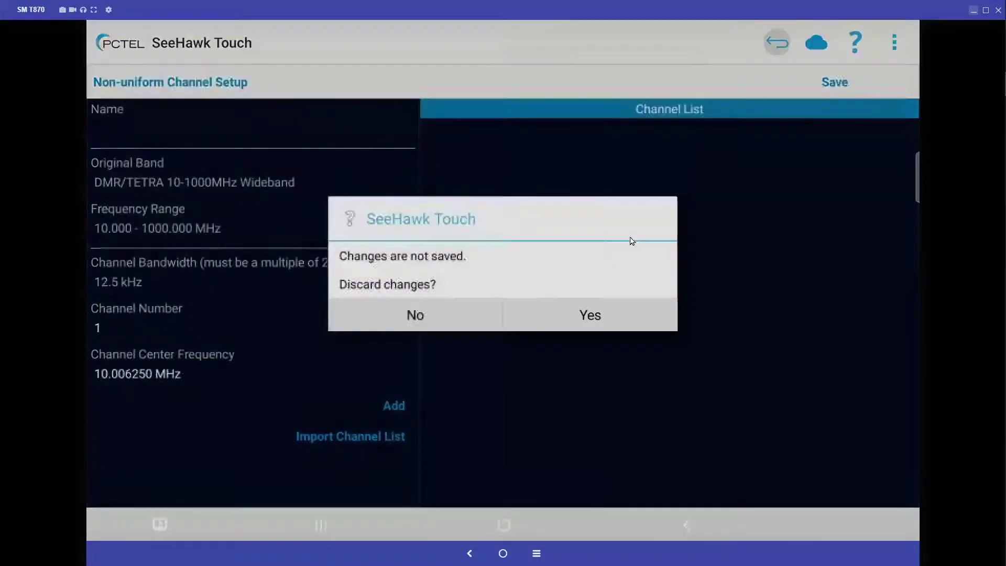
click(568, 313)
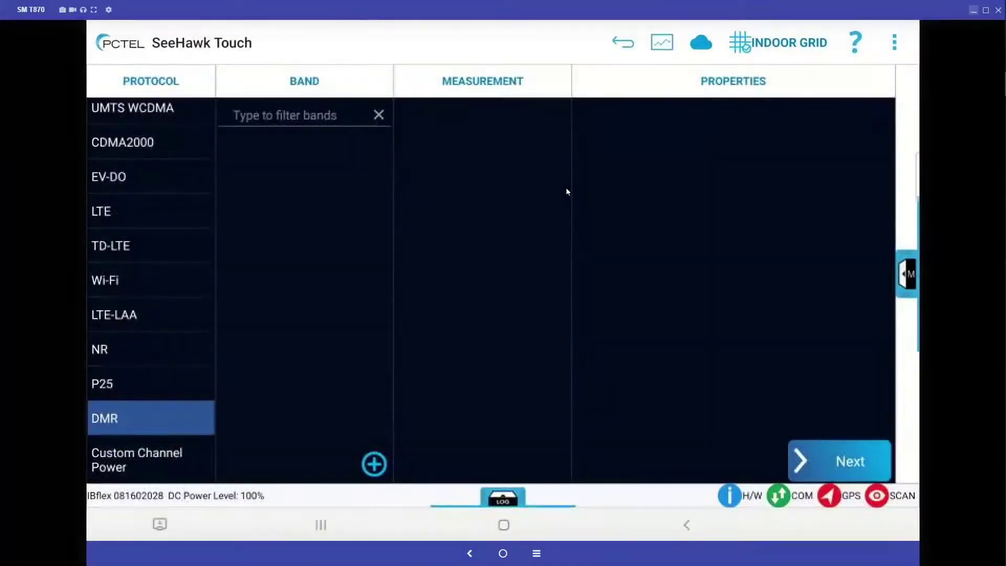